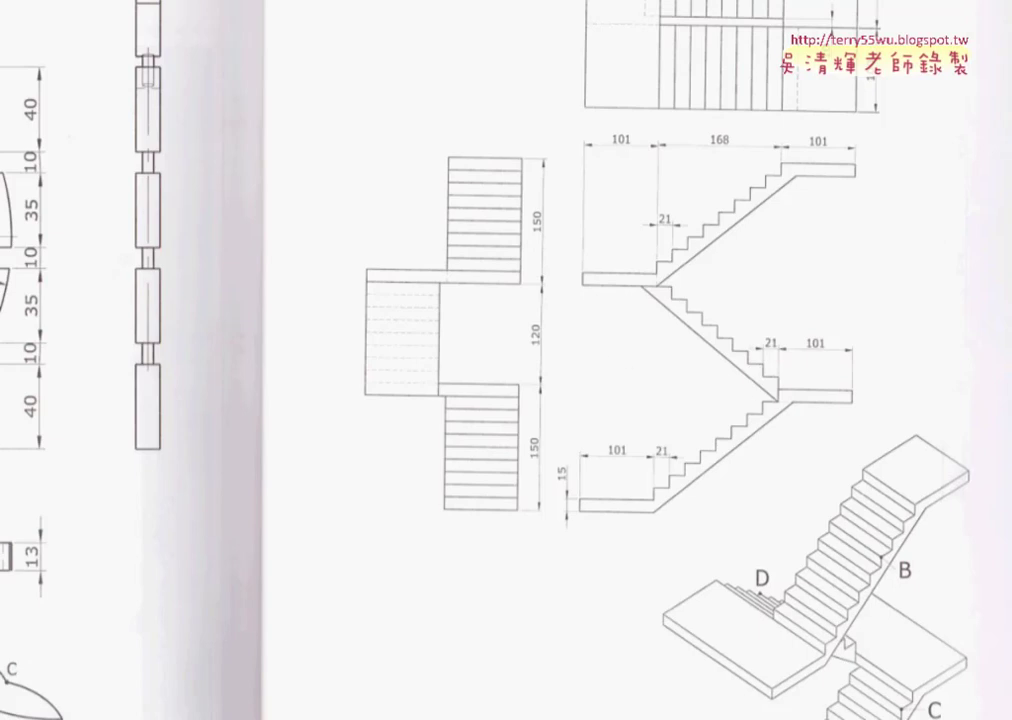
# - Annotate both stair flights, the 150 and 120 dimensions and landing lines, then clear the markup
pyautogui.scroll(2, 600, 360)
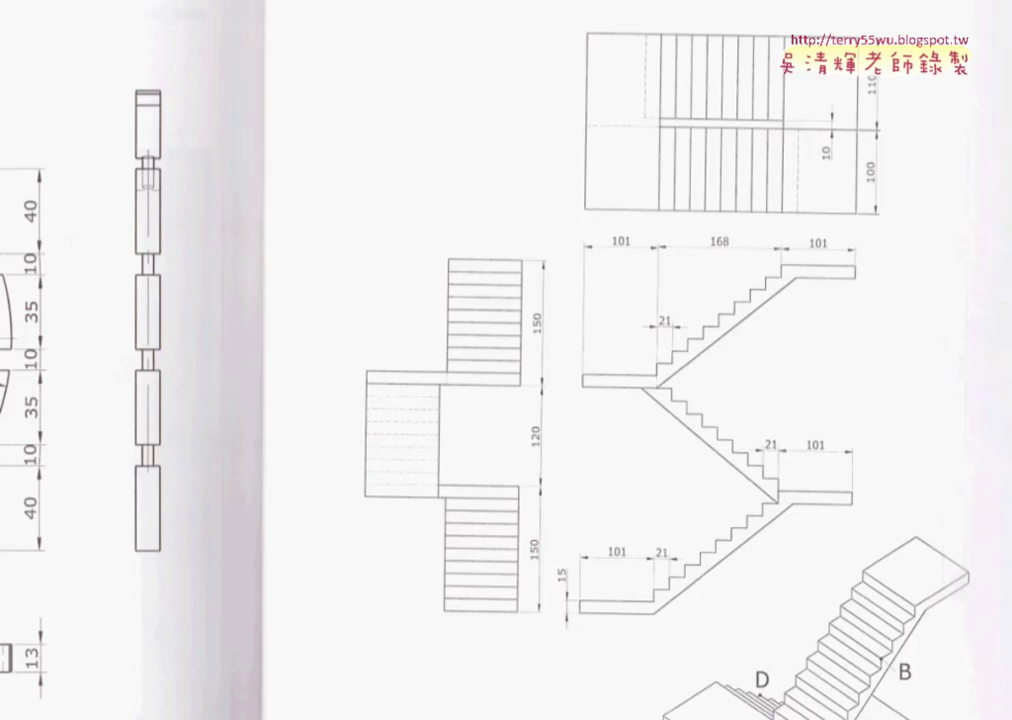
pyautogui.scroll(-2, 709, 463)
pyautogui.scroll(-1, 667, 503)
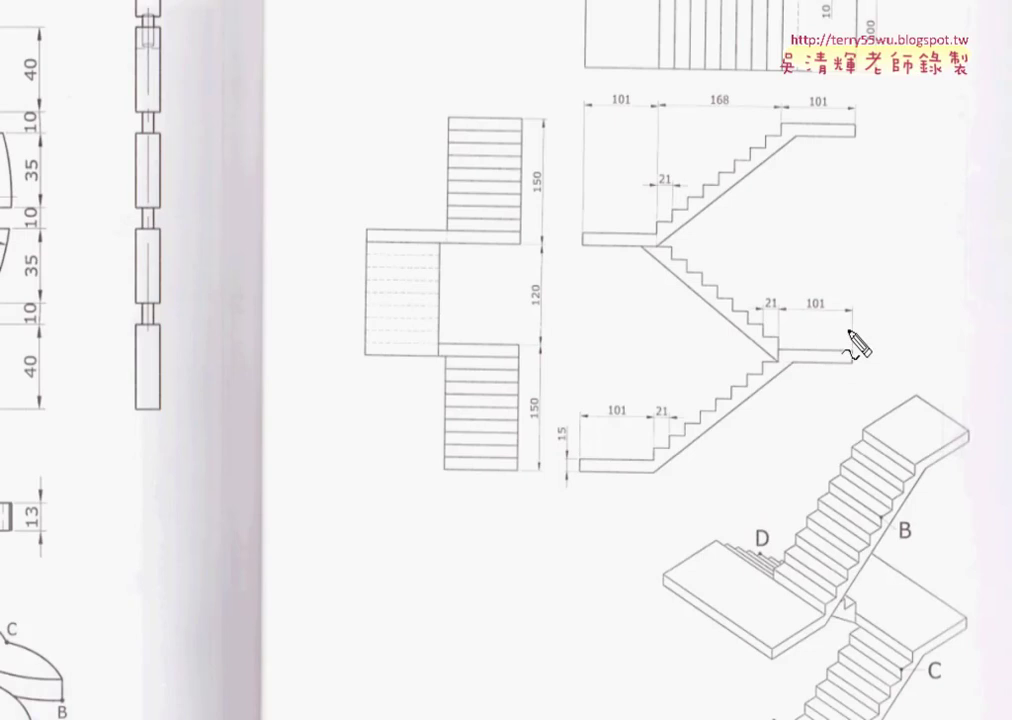
pyautogui.moveTo(651, 489)
pyautogui.mouseDown()
pyautogui.moveTo(828, 325)
pyautogui.moveTo(790, 416)
pyautogui.moveTo(656, 490)
pyautogui.mouseUp()
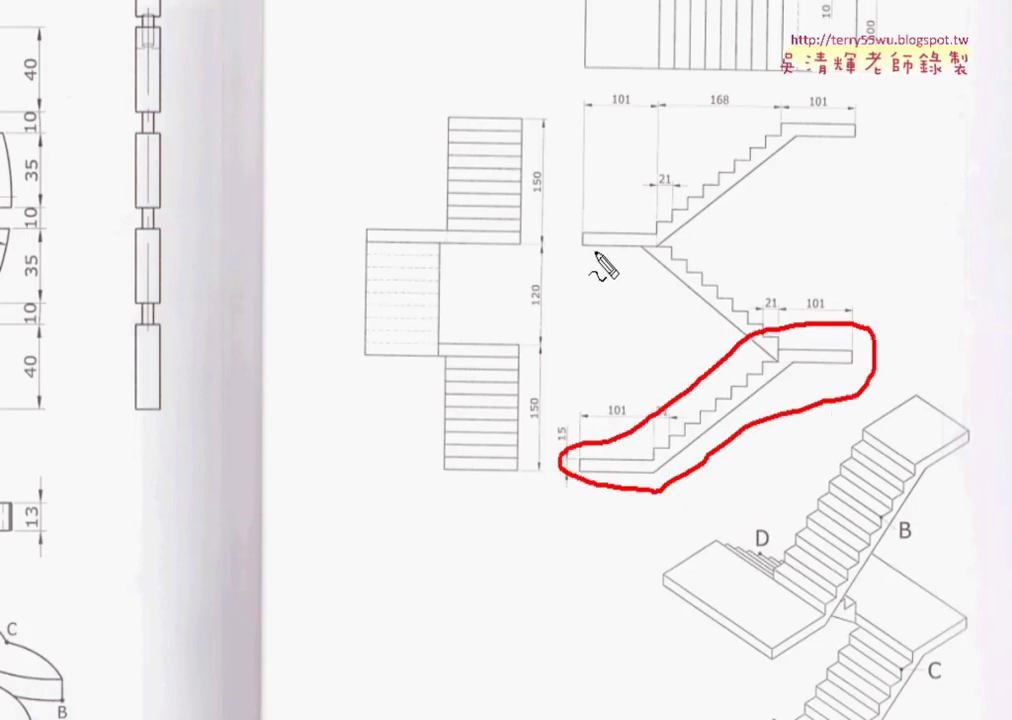
pyautogui.moveTo(737, 224)
pyautogui.mouseDown()
pyautogui.moveTo(612, 264)
pyautogui.moveTo(628, 178)
pyautogui.moveTo(806, 108)
pyautogui.moveTo(737, 224)
pyautogui.mouseUp()
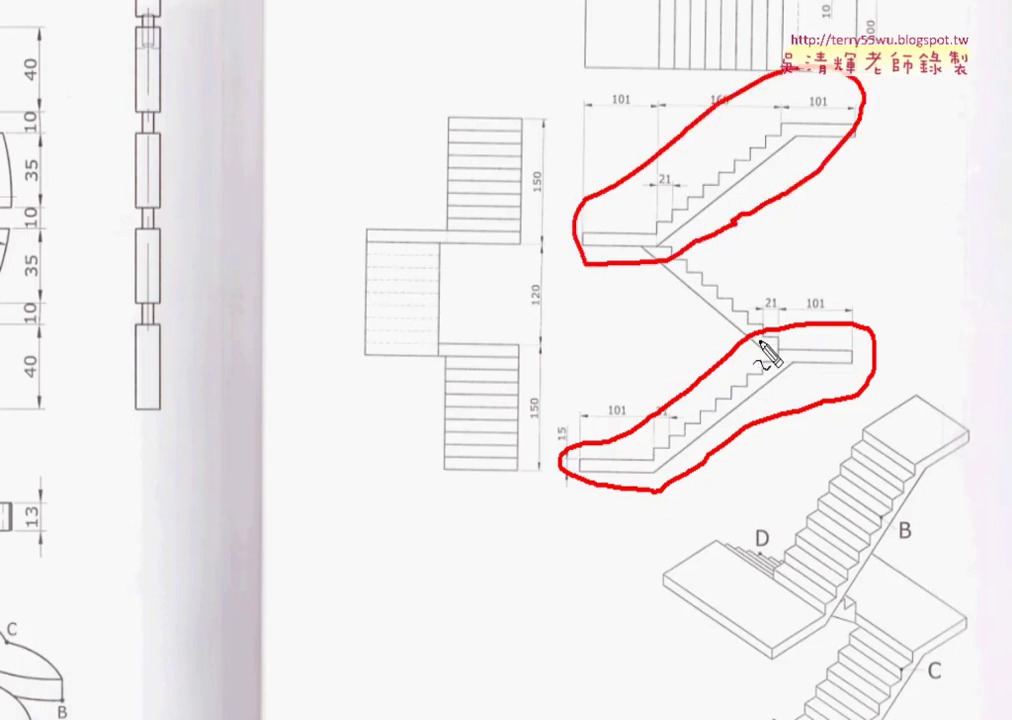
pyautogui.moveTo(609, 400); pyautogui.dragTo(612, 287)
pyautogui.moveTo(612, 287); pyautogui.dragTo(626, 316)
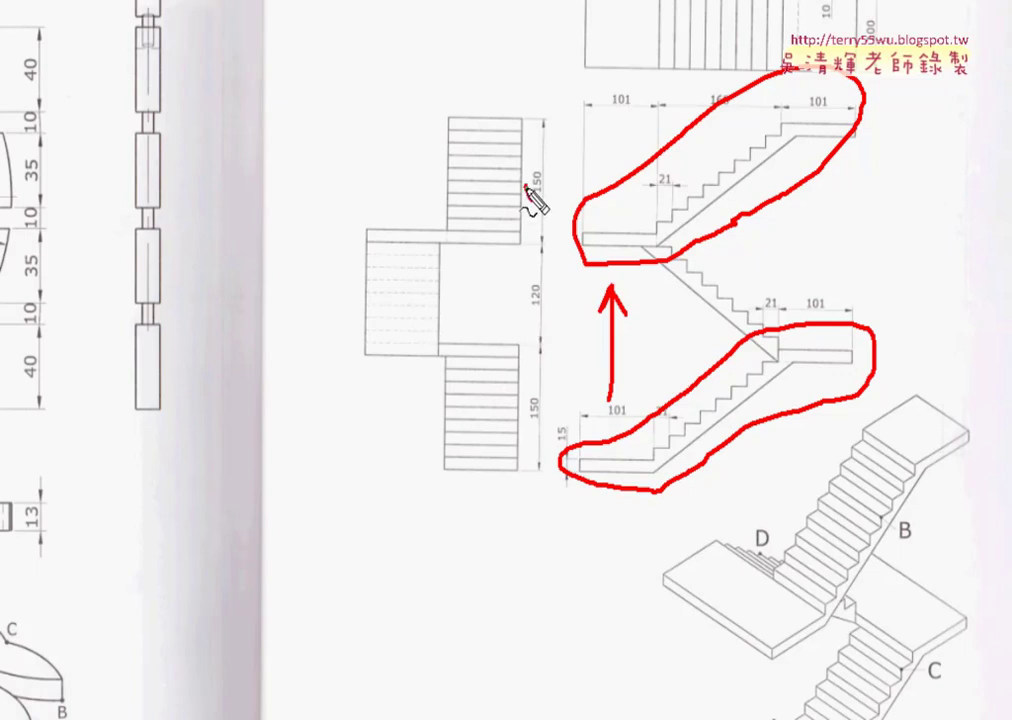
pyautogui.moveTo(527, 188); pyautogui.dragTo(536, 205)
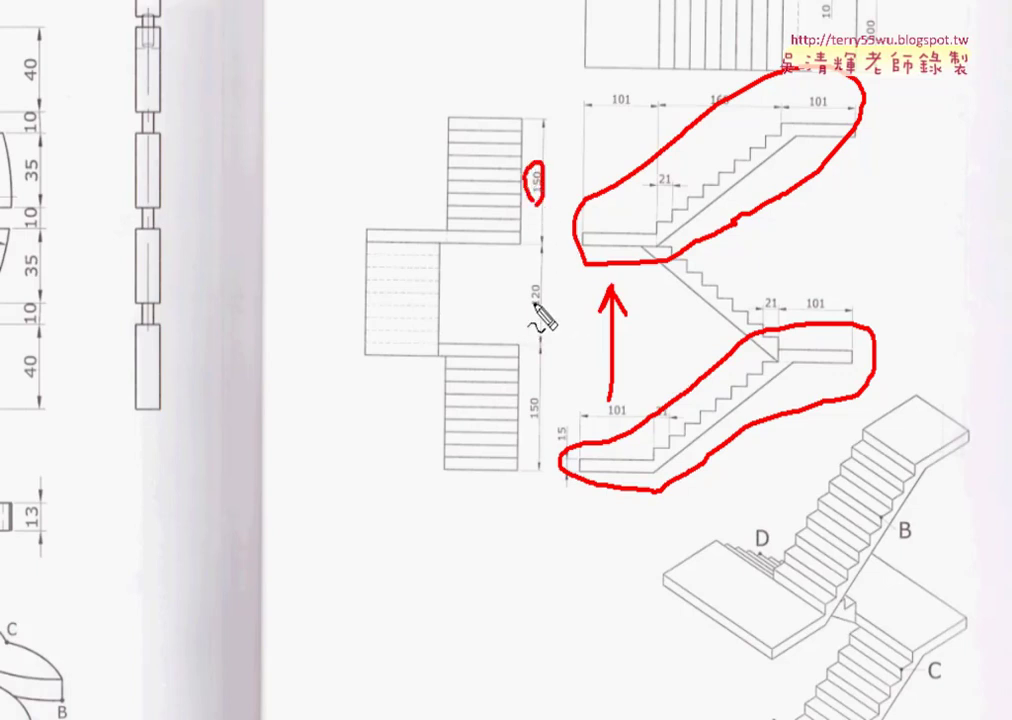
pyautogui.moveTo(524, 300)
pyautogui.mouseDown()
pyautogui.moveTo(534, 297)
pyautogui.moveTo(540, 322)
pyautogui.mouseUp()
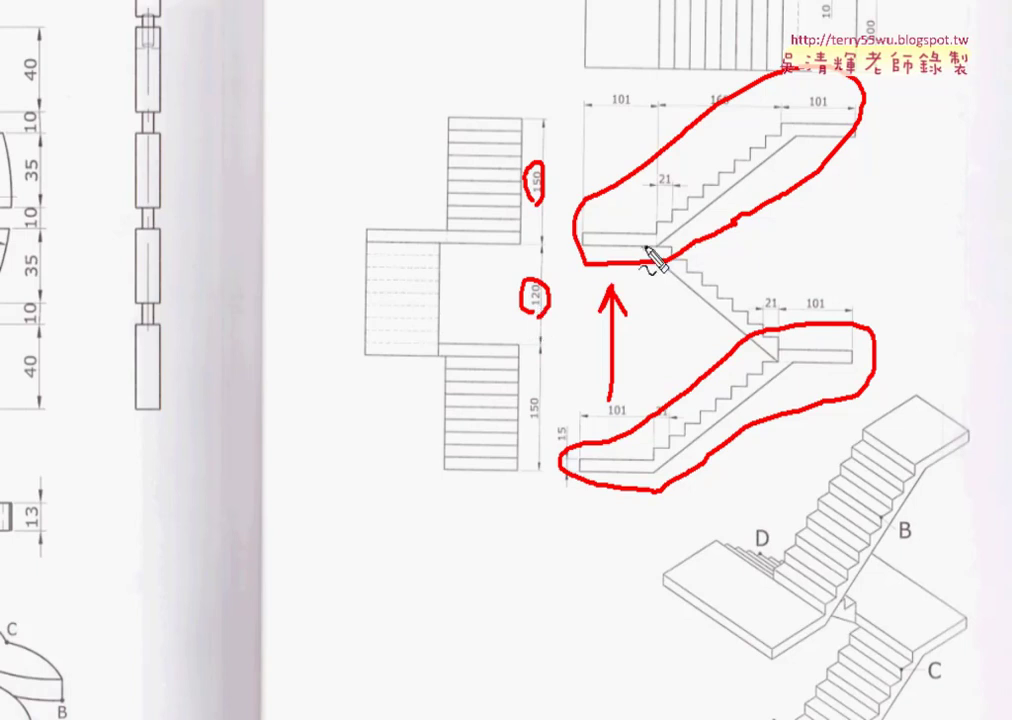
pyautogui.moveTo(641, 248); pyautogui.dragTo(671, 247)
pyautogui.moveTo(762, 349); pyautogui.dragTo(786, 349)
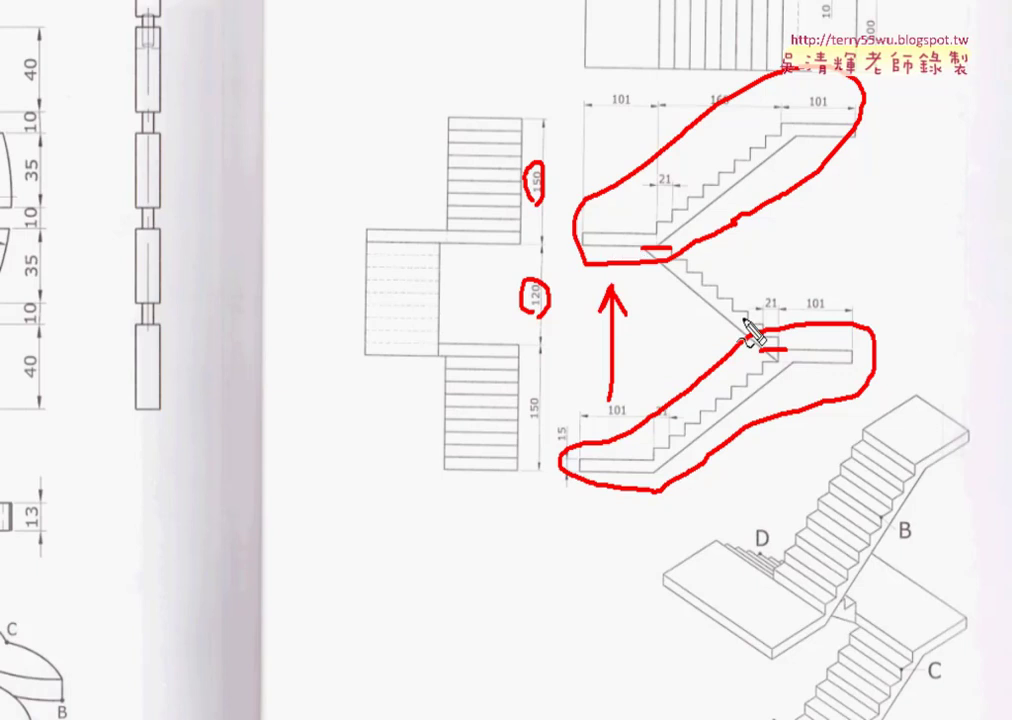
pyautogui.press('Escape')
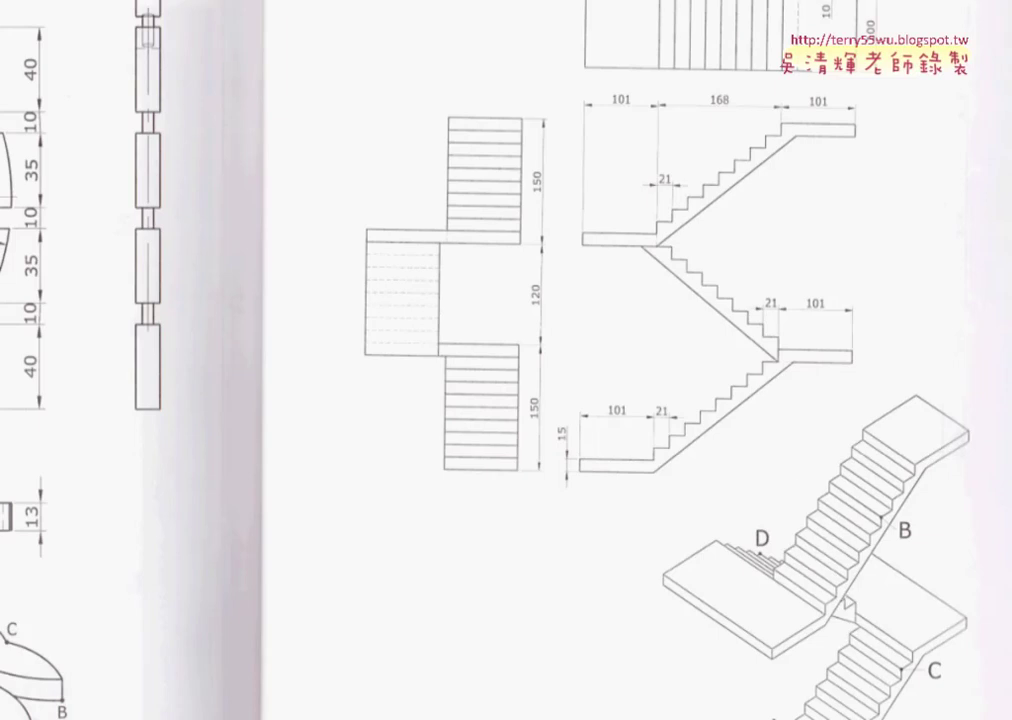
# - Circle the steps near label D, then clear the annotation
pyautogui.scroll(-3, 835, 643)
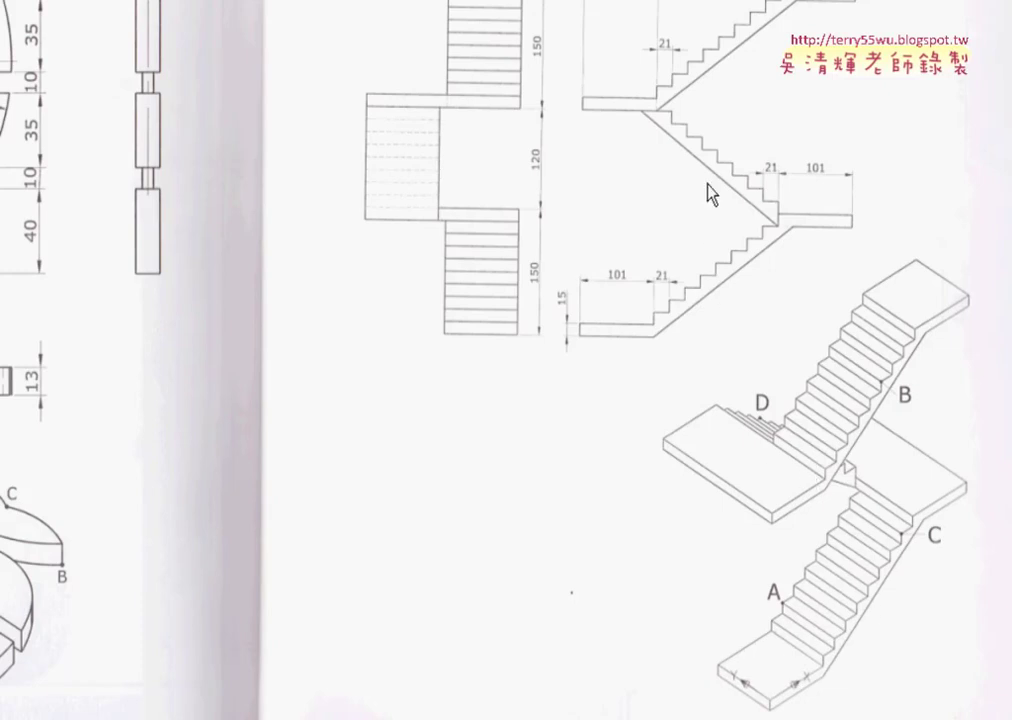
pyautogui.scroll(3, 784, 27)
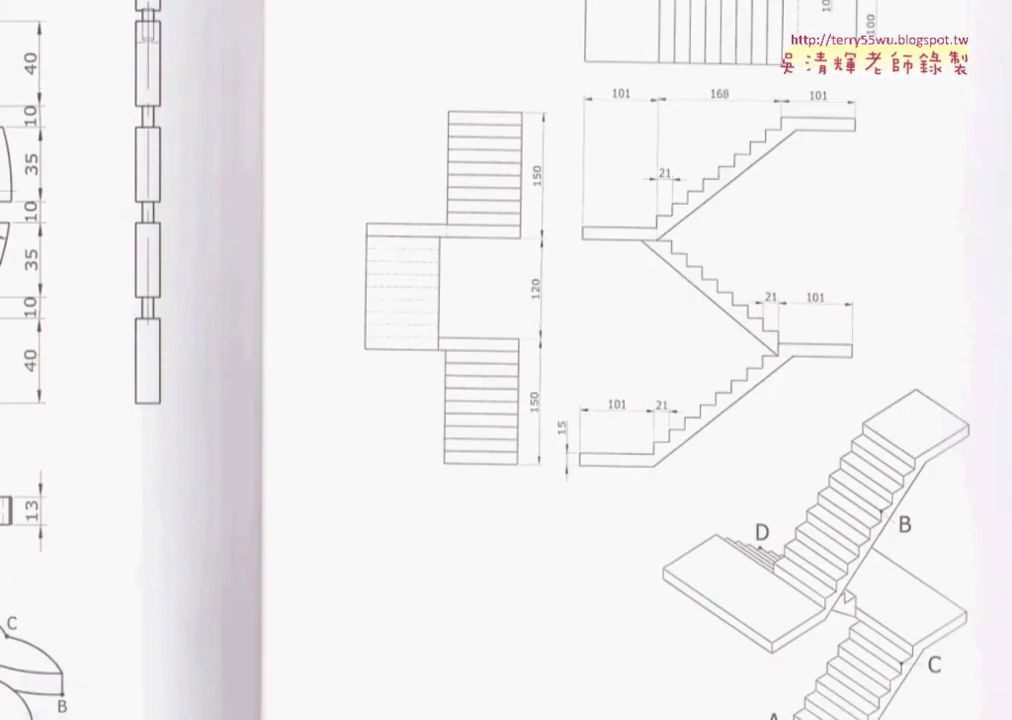
pyautogui.scroll(-3, 899, 517)
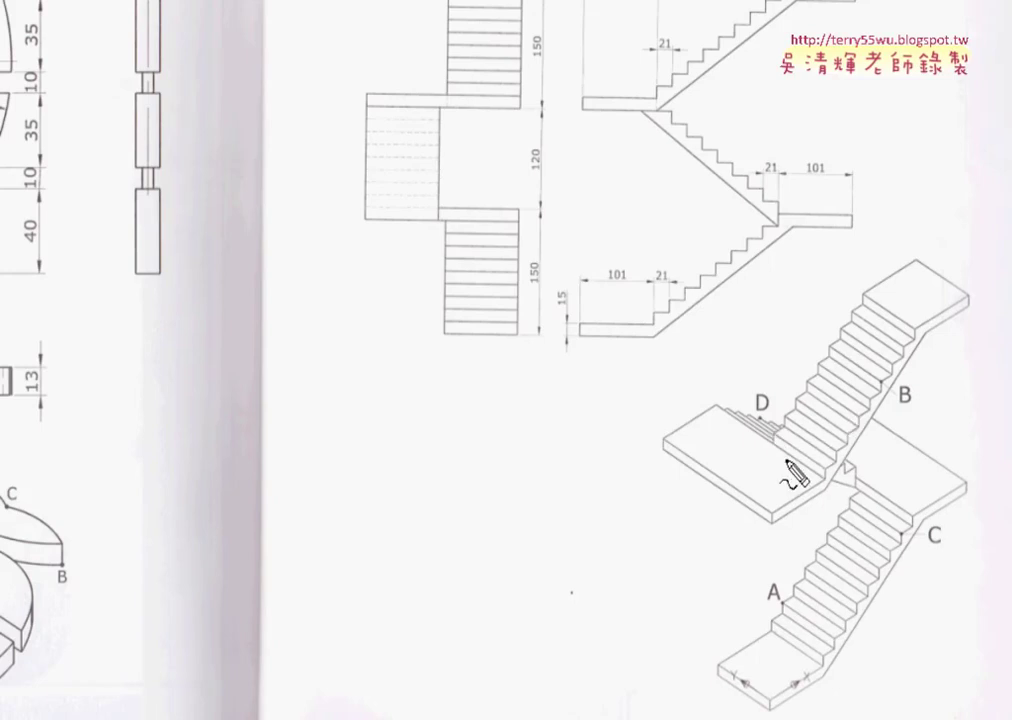
pyautogui.moveTo(785, 440); pyautogui.dragTo(790, 444)
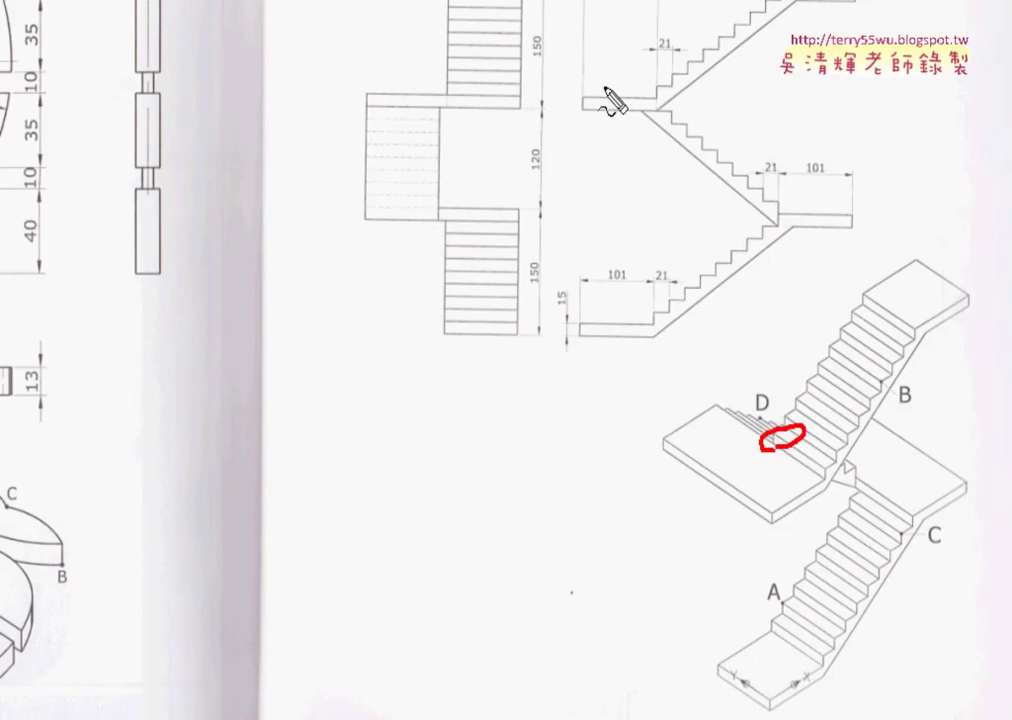
pyautogui.press('Escape')
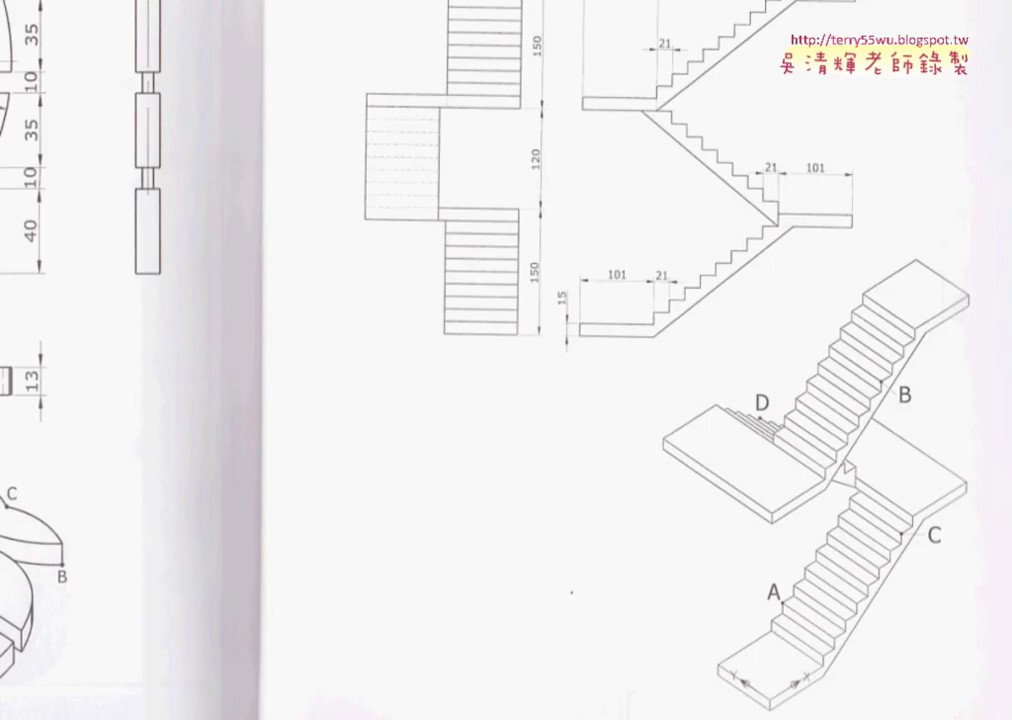
# - Pen-mark the landing width near D with two strokes, then clear the annotations
pyautogui.scroll(3, 640, 360)
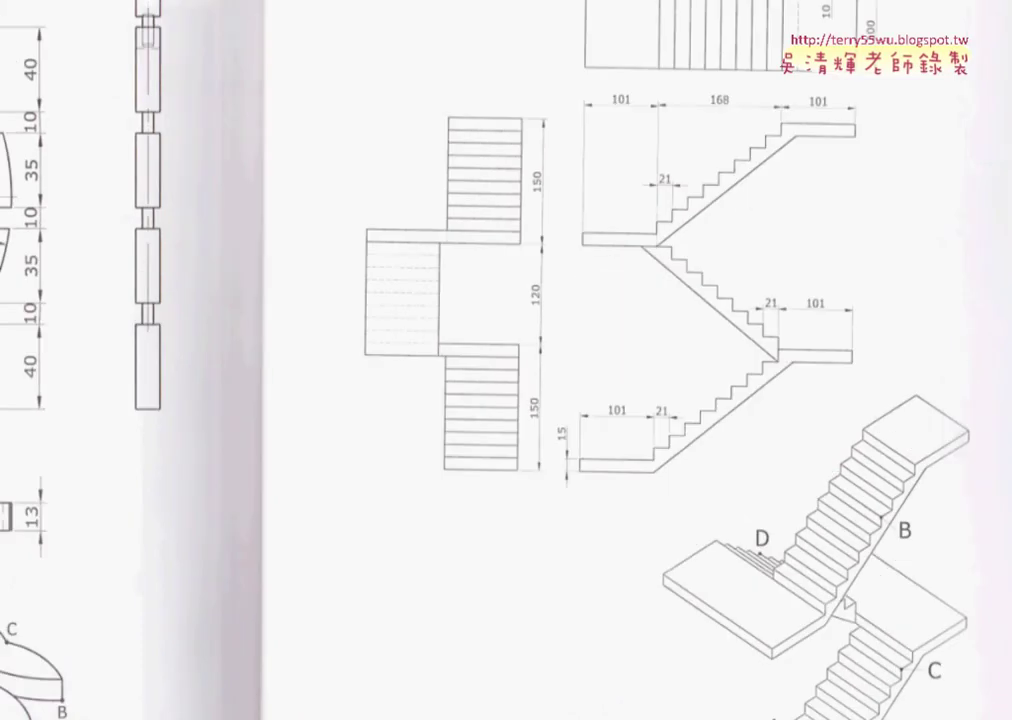
pyautogui.scroll(2, 827, 17)
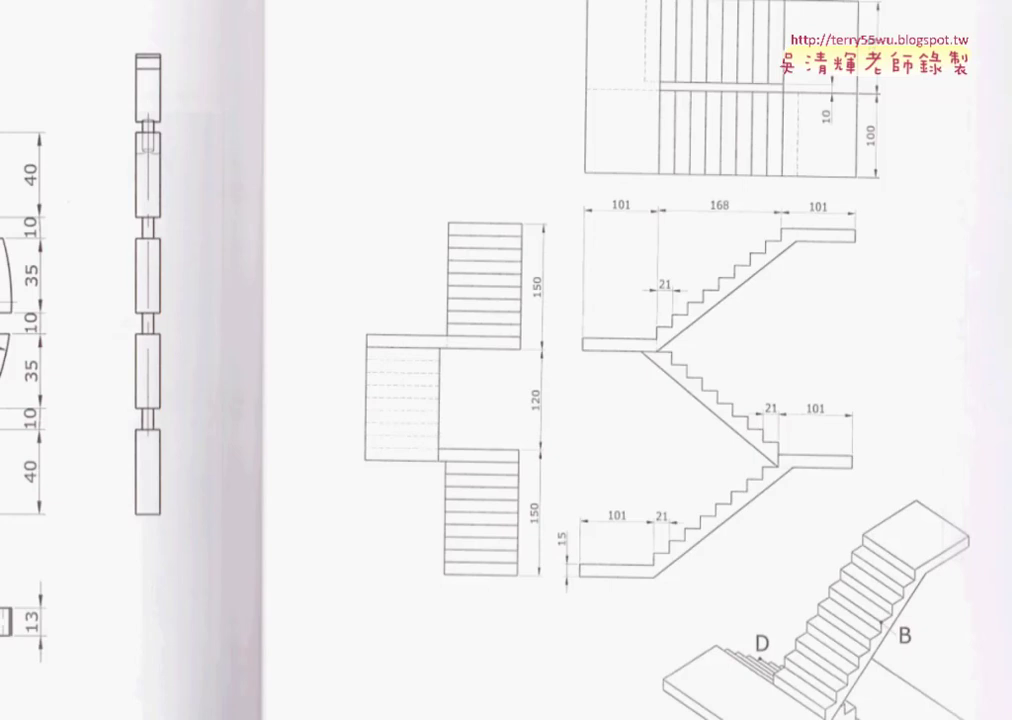
pyautogui.scroll(-3, 850, 555)
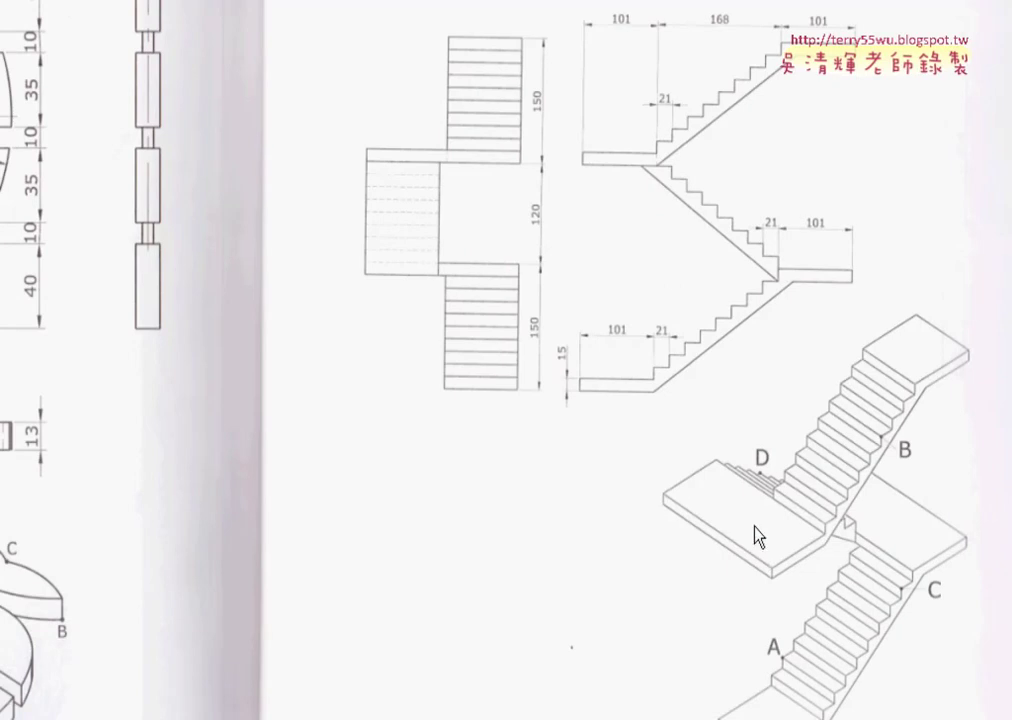
pyautogui.hotkey('ctrl', 'p')
pyautogui.moveTo(768, 500); pyautogui.dragTo(724, 543)
pyautogui.moveTo(772, 491)
pyautogui.mouseDown()
pyautogui.moveTo(710, 532)
pyautogui.moveTo(681, 578)
pyautogui.moveTo(703, 572)
pyautogui.moveTo(674, 573)
pyautogui.mouseUp()
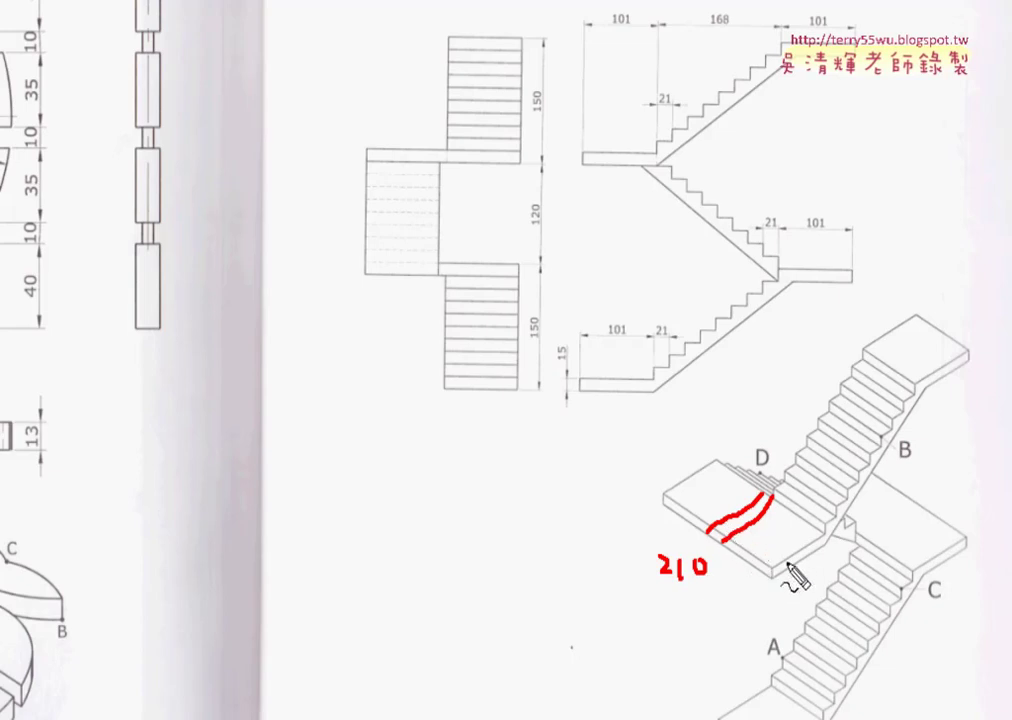
pyautogui.press('Escape')
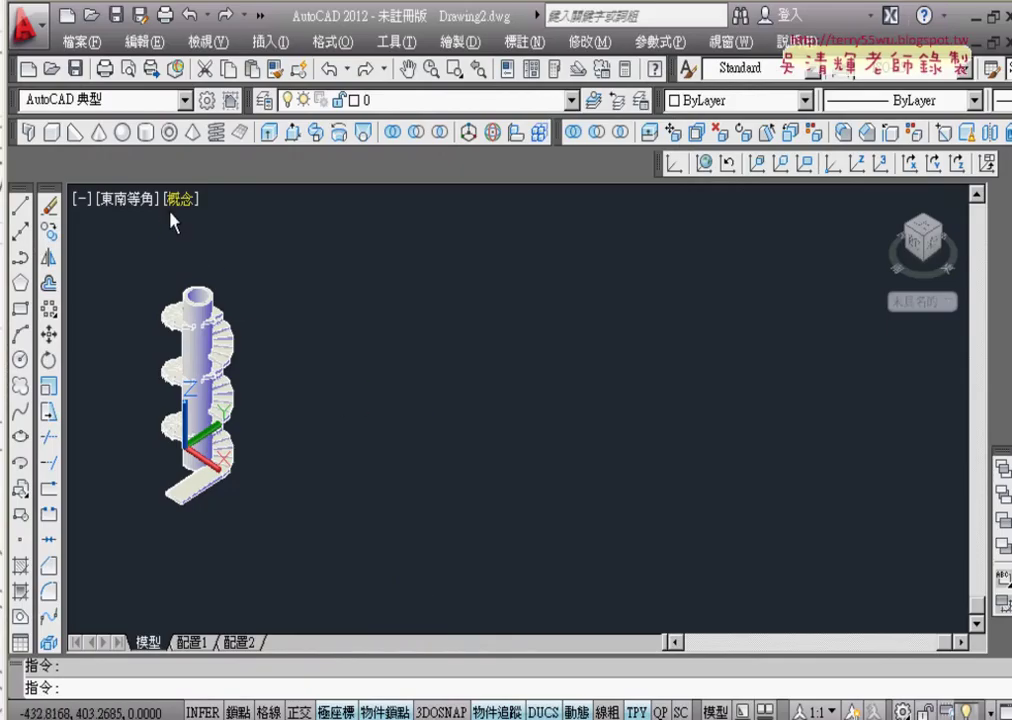
# - Switch the viewport to the Top (上) view and pan the spiral model aside
pyautogui.click(128, 200)
pyautogui.click(184, 262)
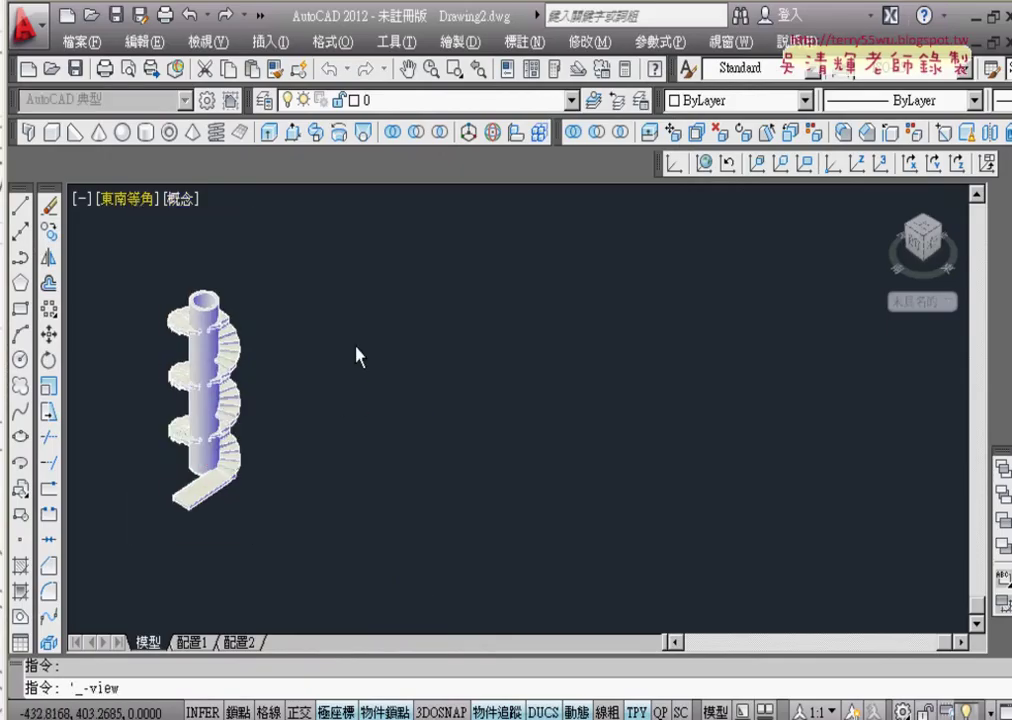
pyautogui.moveTo(596, 413); pyautogui.dragTo(297, 415, button='middle')
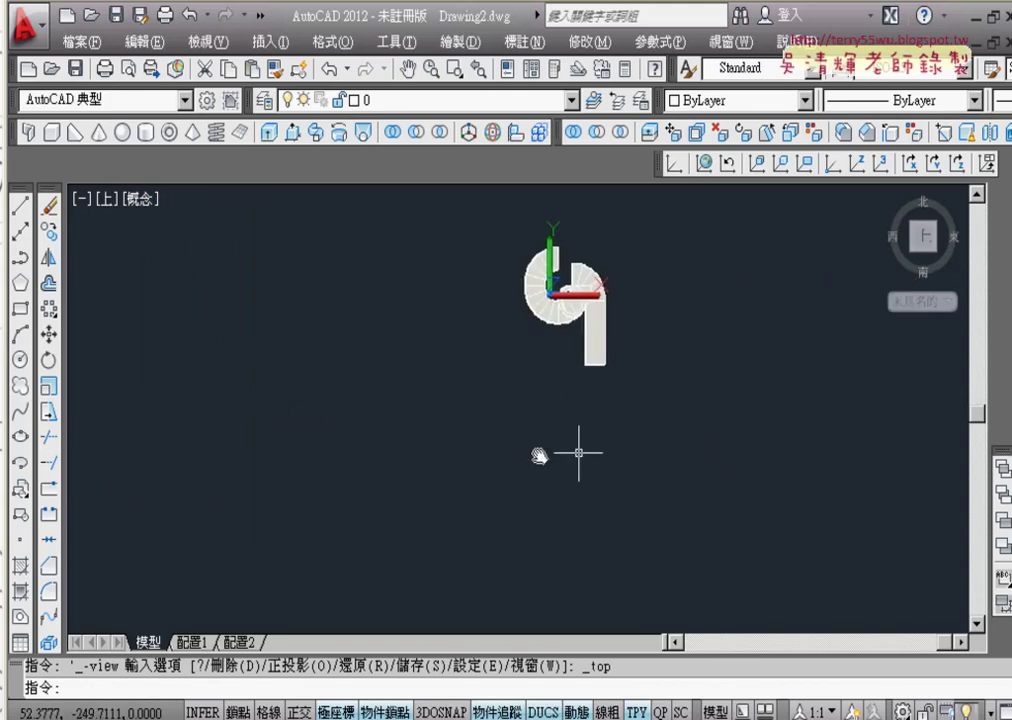
pyautogui.moveTo(538, 456); pyautogui.dragTo(200, 456, button='middle')
pyautogui.moveTo(490, 435); pyautogui.dragTo(377, 433, button='middle')
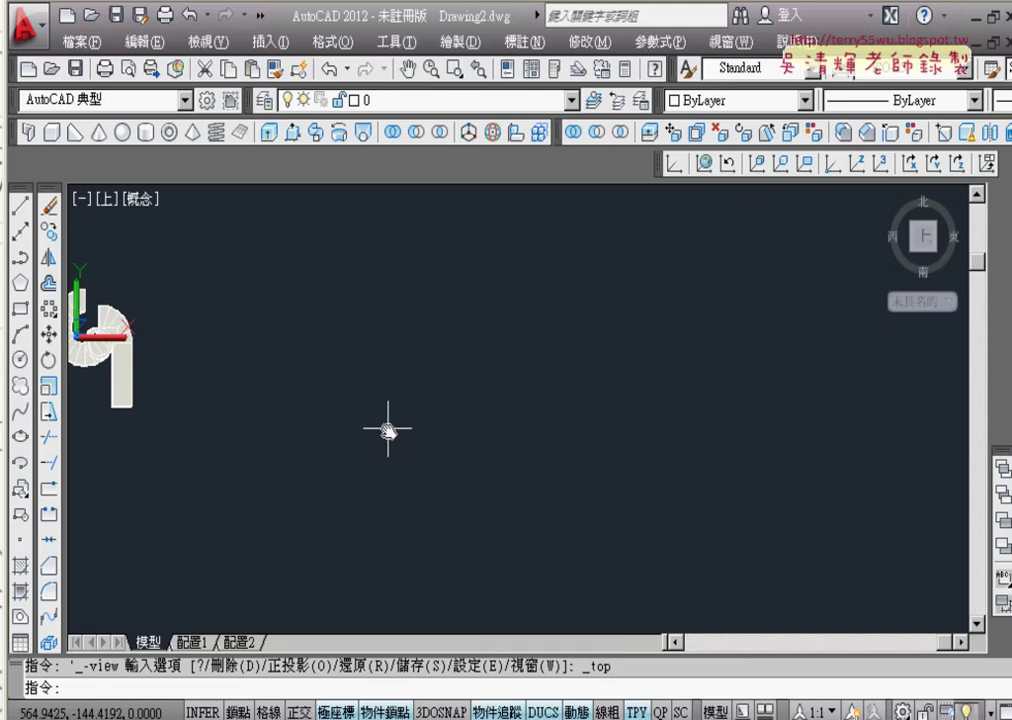
# - Draw a 101 by 15 rectangle in empty space as the first landing slab
pyautogui.click(20, 308)
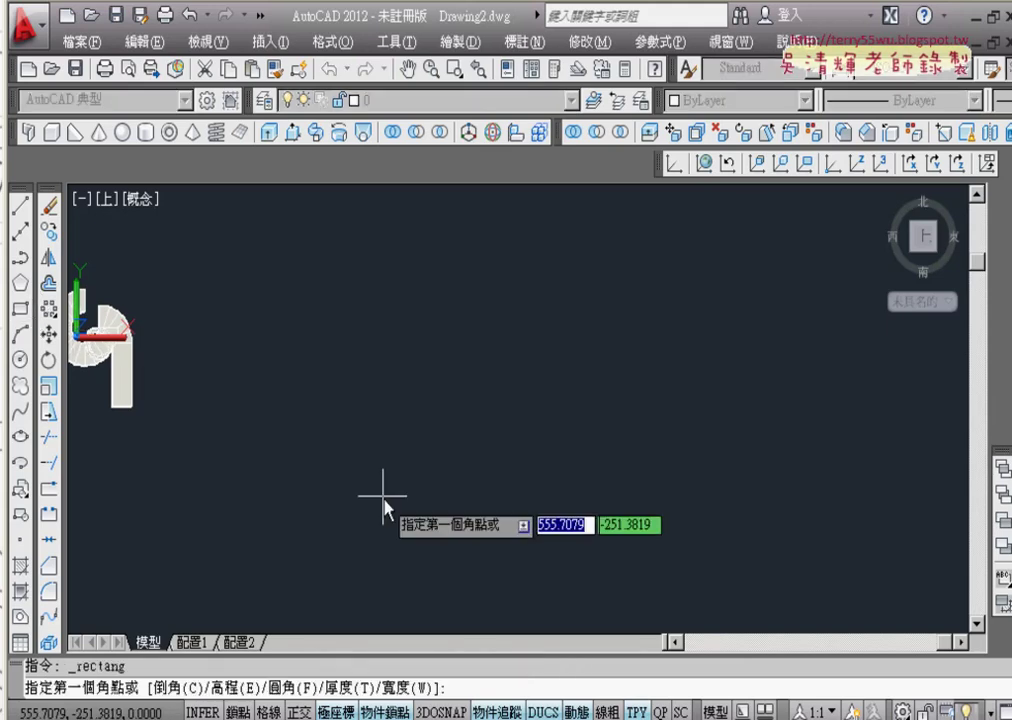
pyautogui.click(393, 496)
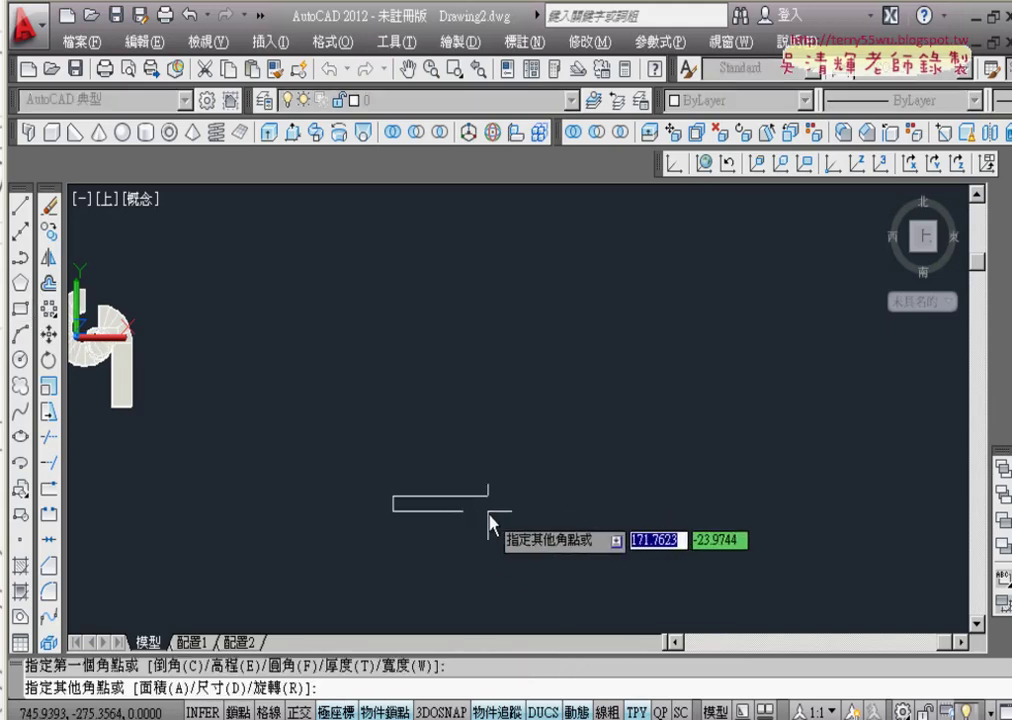
pyautogui.write('@')
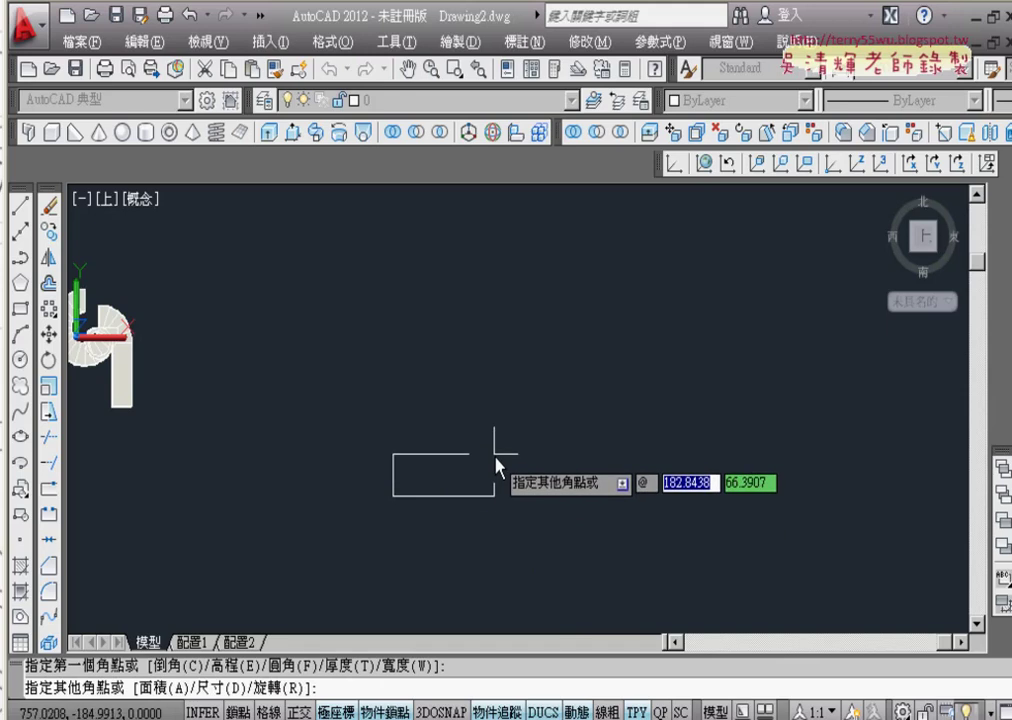
pyautogui.write('101')
pyautogui.press('Tab')
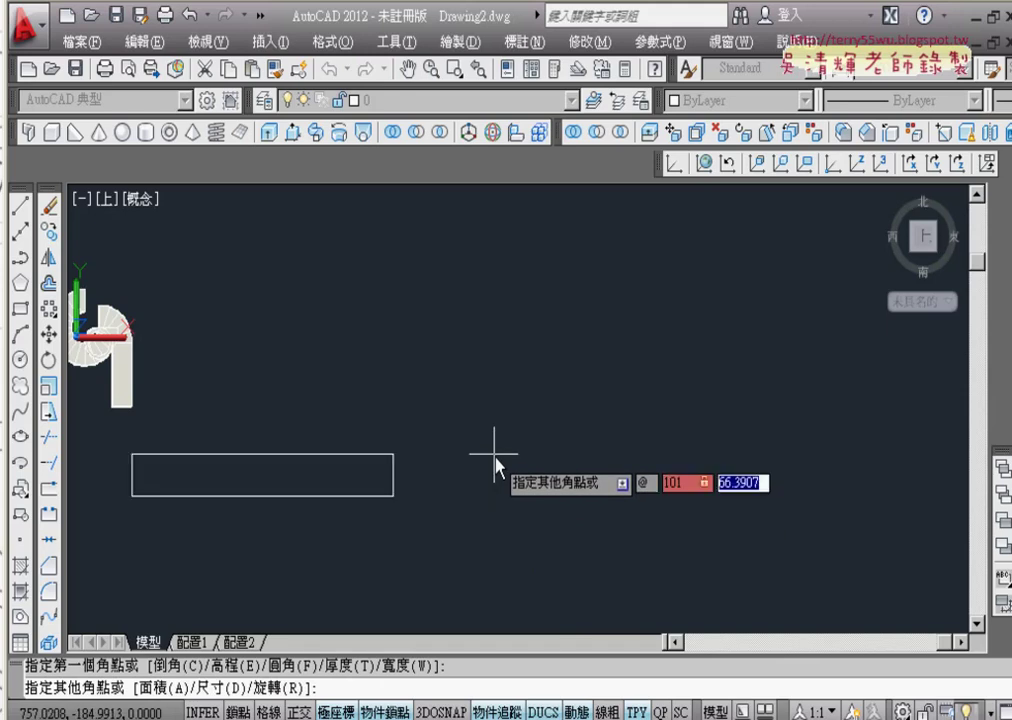
pyautogui.write('1')
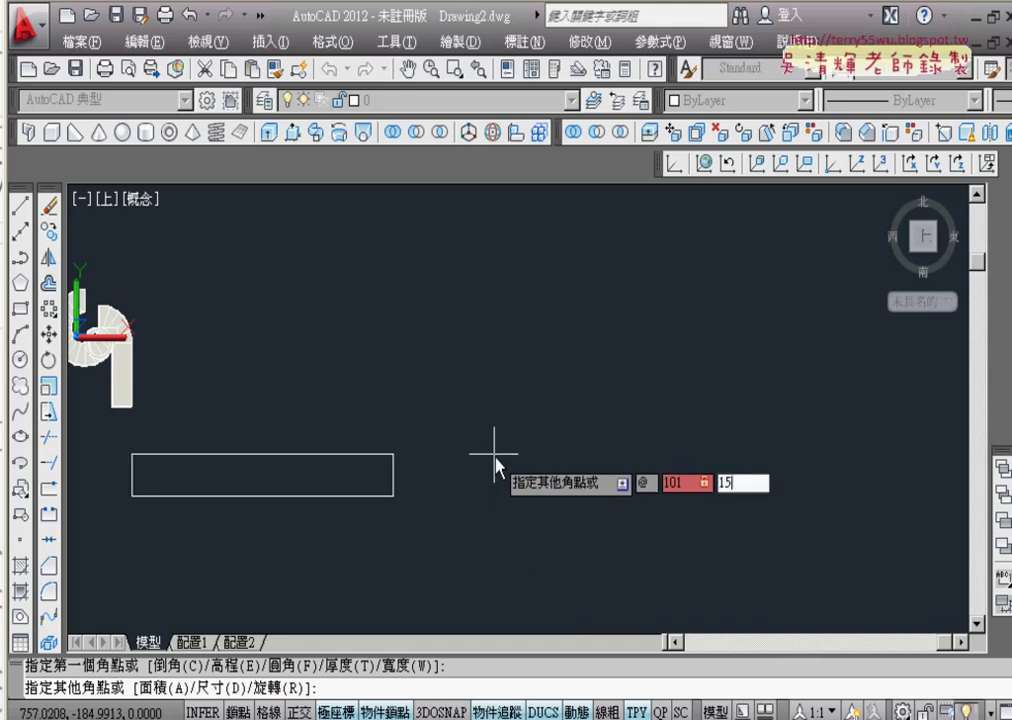
pyautogui.write('5')
pyautogui.press('Return')
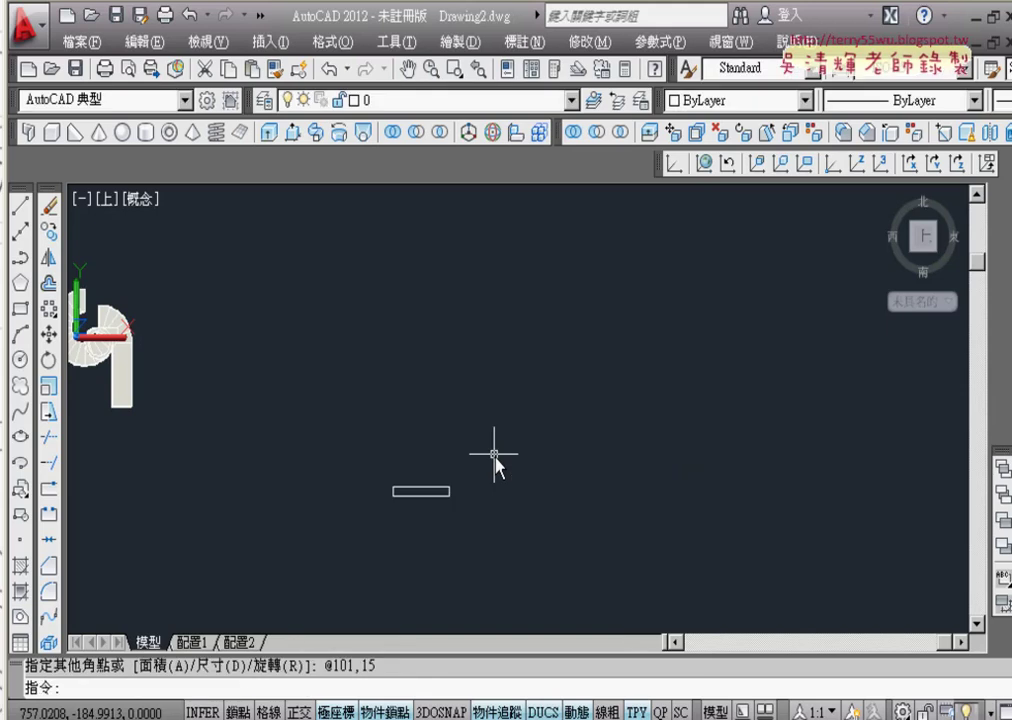
pyautogui.scroll(2, 542, 411)
pyautogui.scroll(1, 500, 460)
pyautogui.moveTo(468, 508); pyautogui.dragTo(475, 403, button='middle')
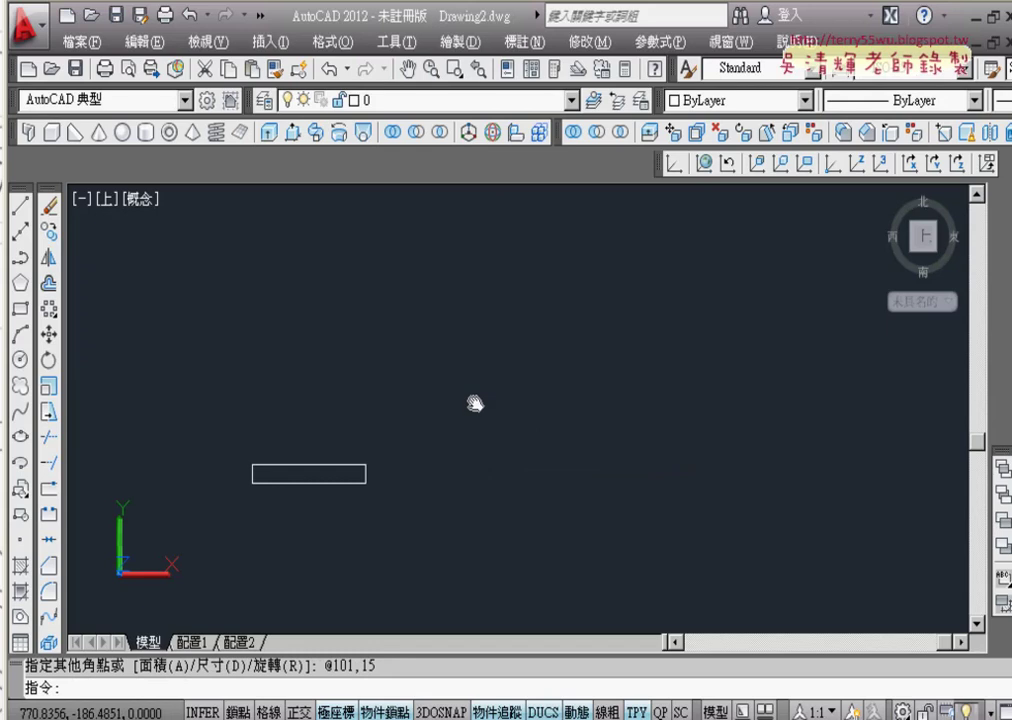
# - From the rectangle's top-right corner, draw a 15-unit riser and a 21-unit tread
pyautogui.click(19, 205)
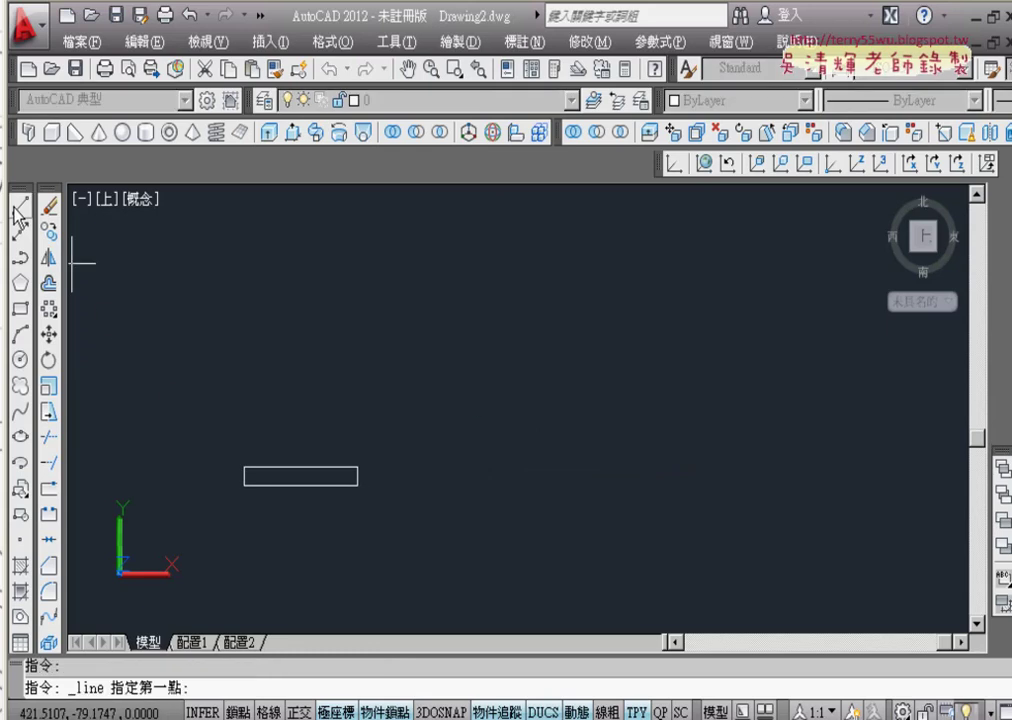
pyautogui.click(357, 467)
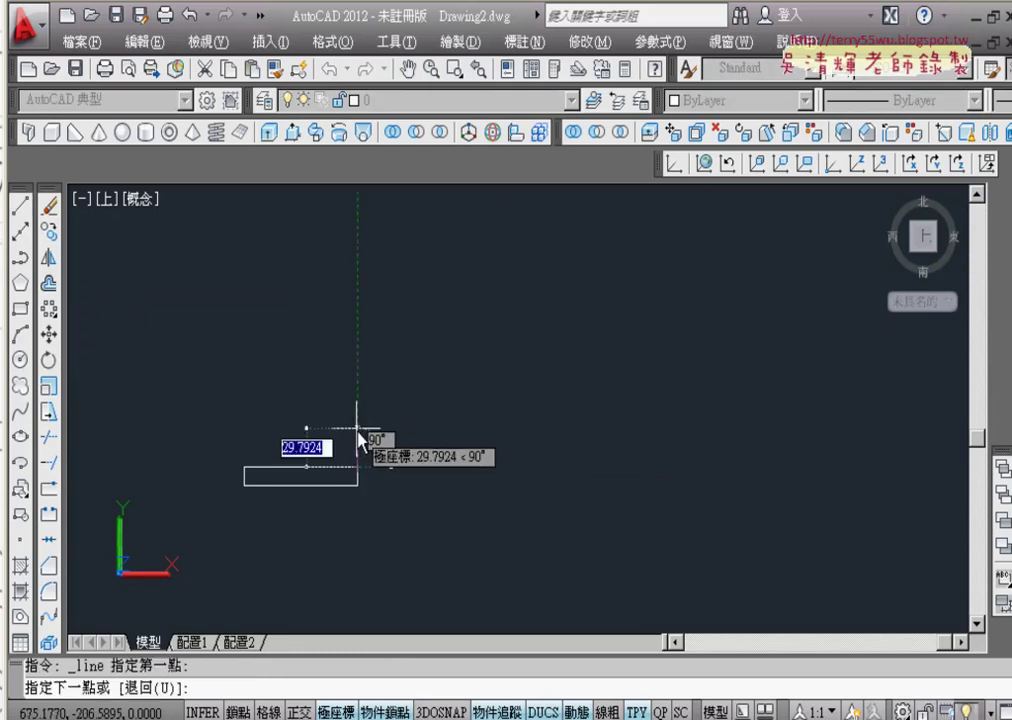
pyautogui.write('15')
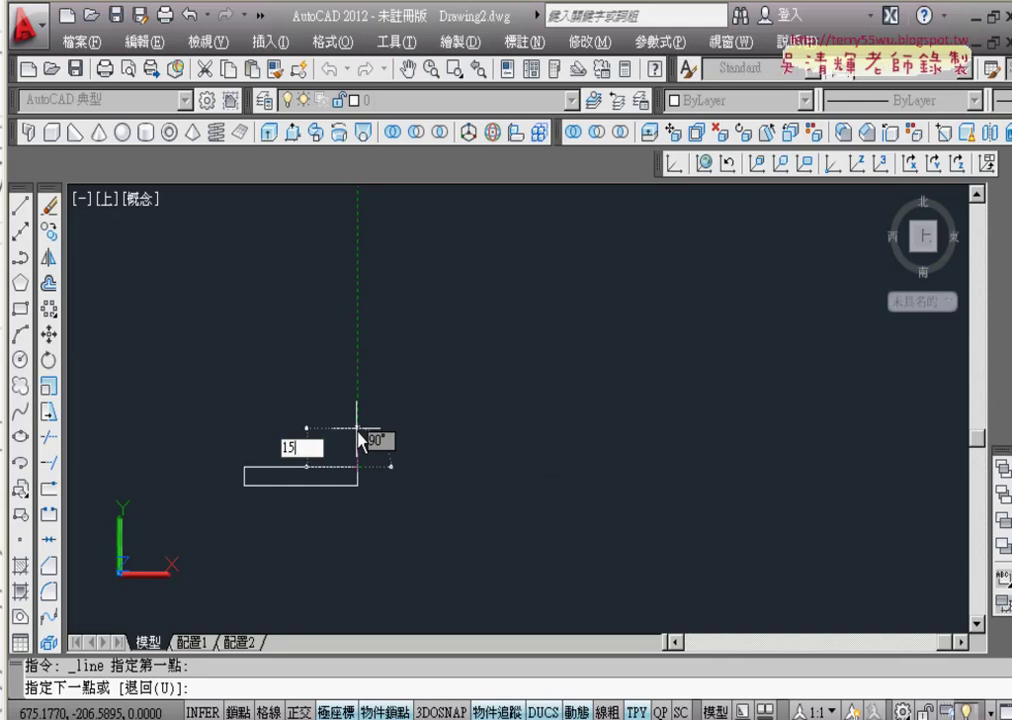
pyautogui.press('Return')
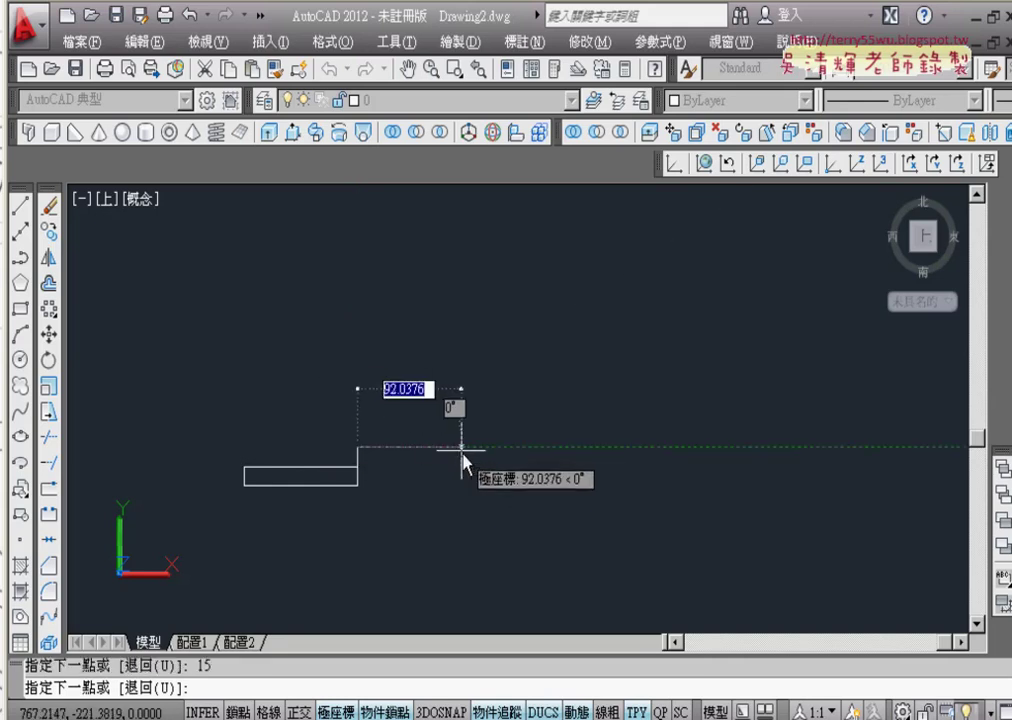
pyautogui.write('21')
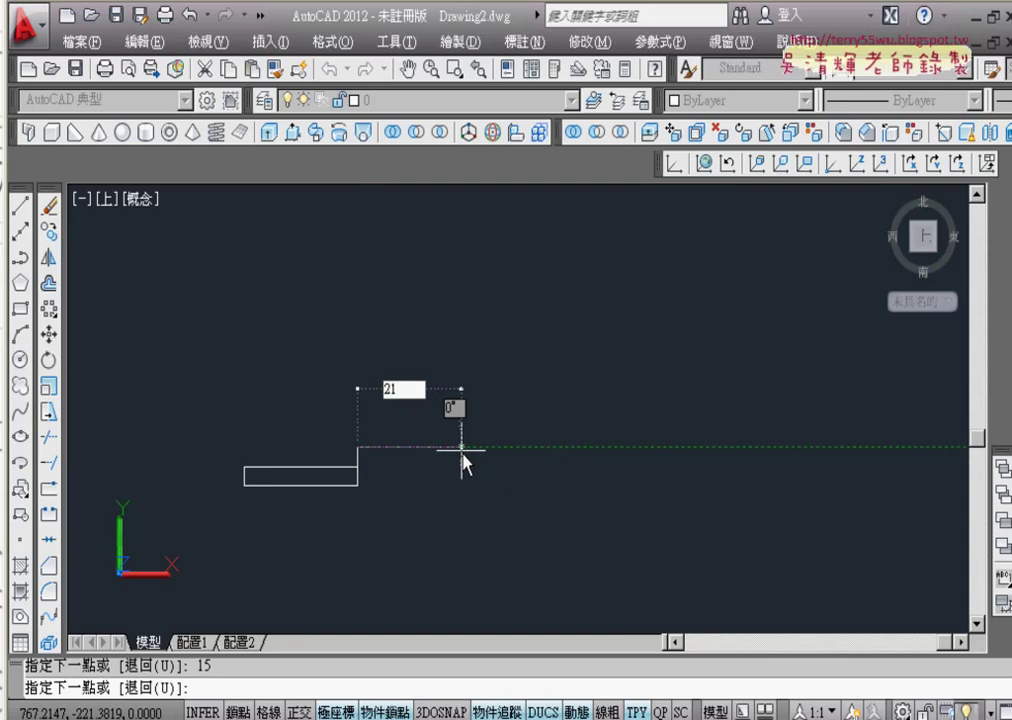
pyautogui.press('Return')
pyautogui.press('Return')
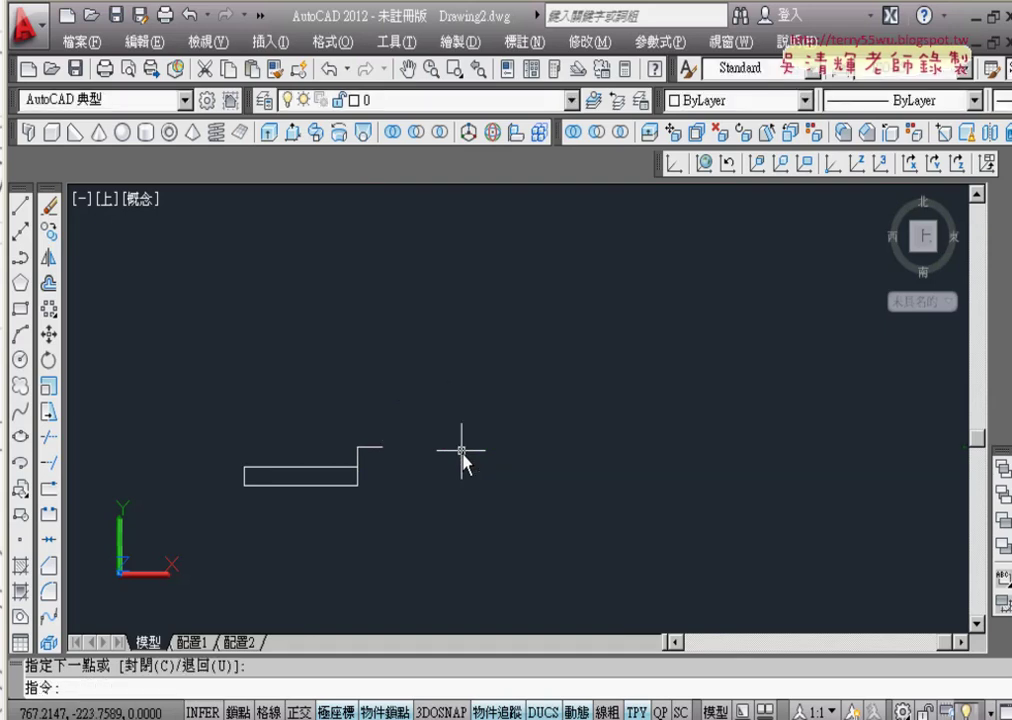
pyautogui.scroll(2, 461, 450)
pyautogui.moveTo(355, 481); pyautogui.dragTo(436, 455, button='middle')
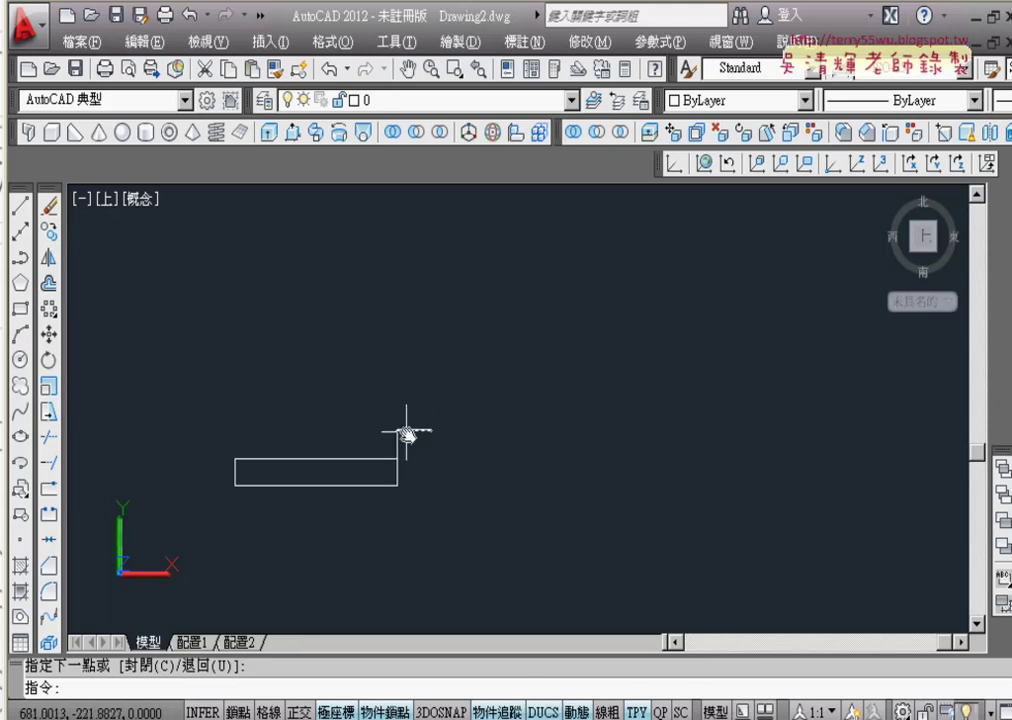
pyautogui.click(403, 432)
pyautogui.scroll(2, 418, 420)
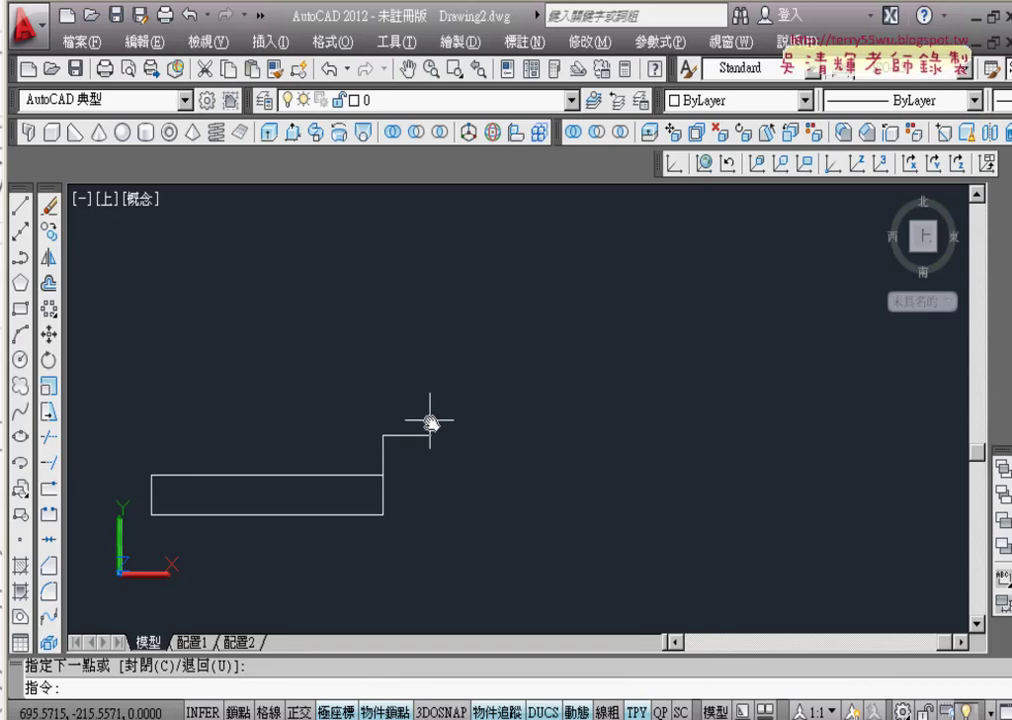
pyautogui.scroll(2, 425, 420)
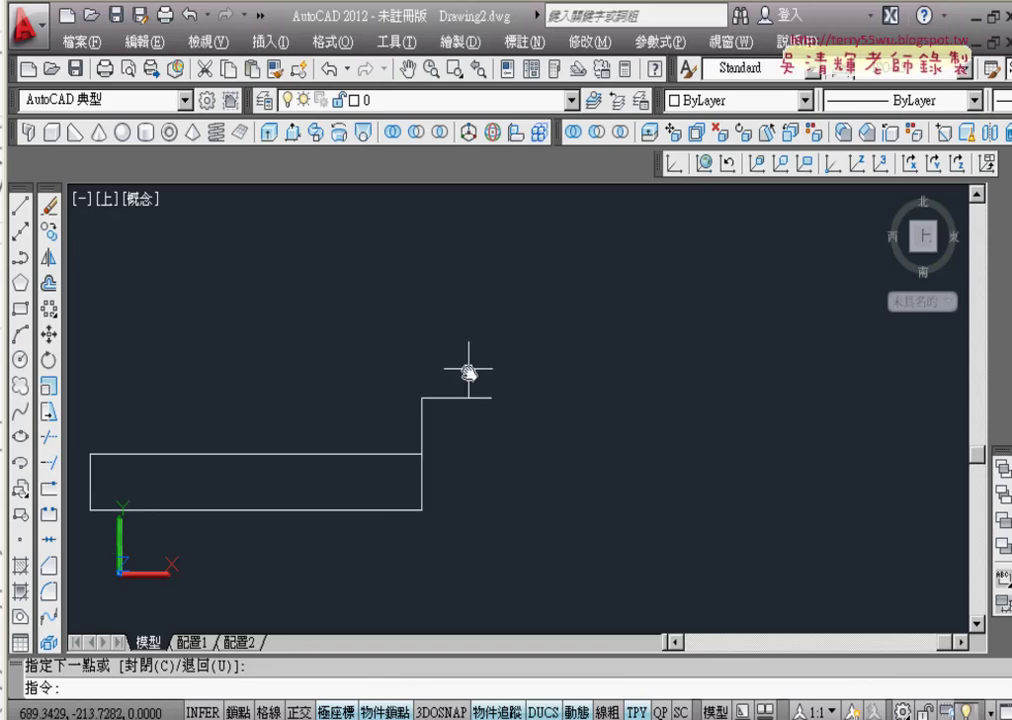
pyautogui.scroll(-4, 493, 382)
pyautogui.moveTo(580, 375); pyautogui.dragTo(476, 463, button='middle')
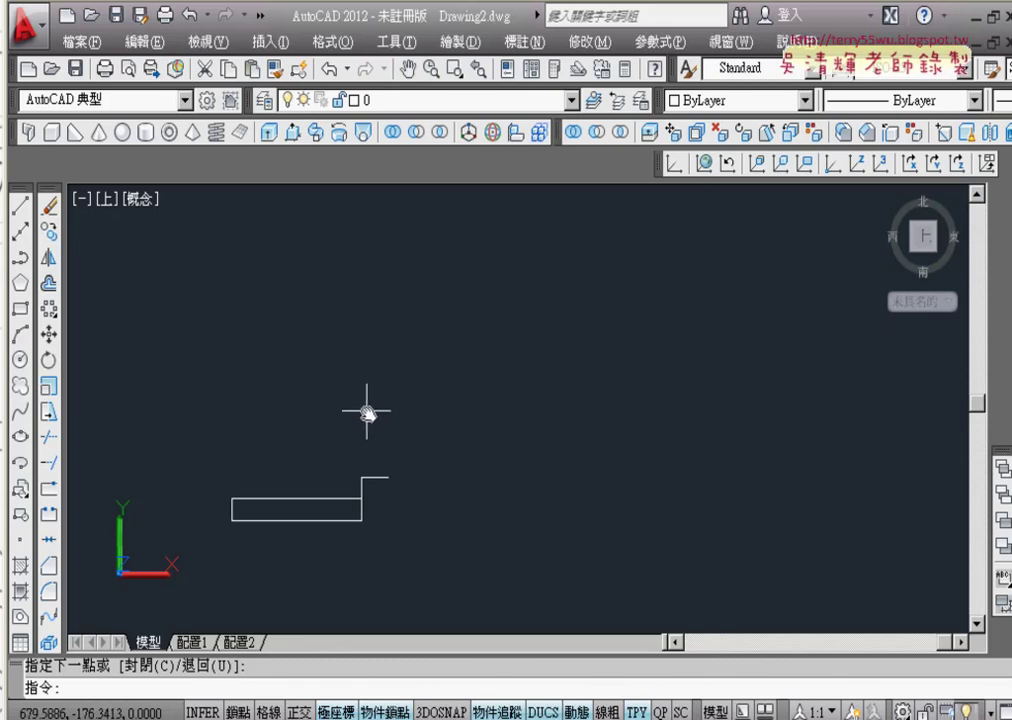
# - Copy the riser and tread as a 9-item array, each starting at the previous step's end
pyautogui.click(48, 230)
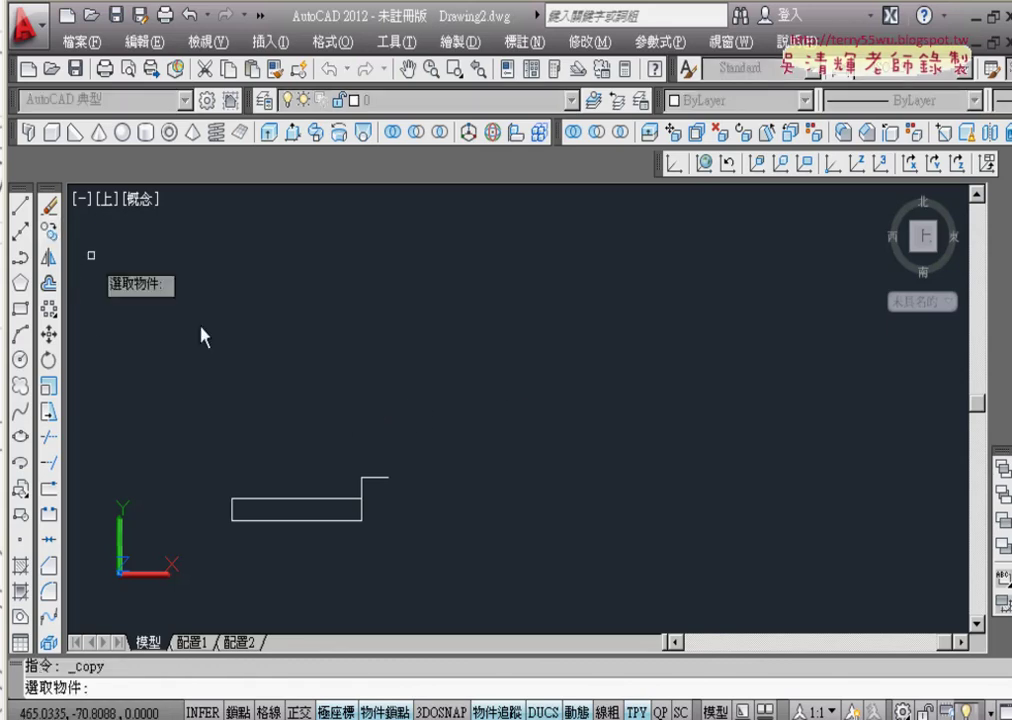
pyautogui.click(402, 451)
pyautogui.click(361, 484)
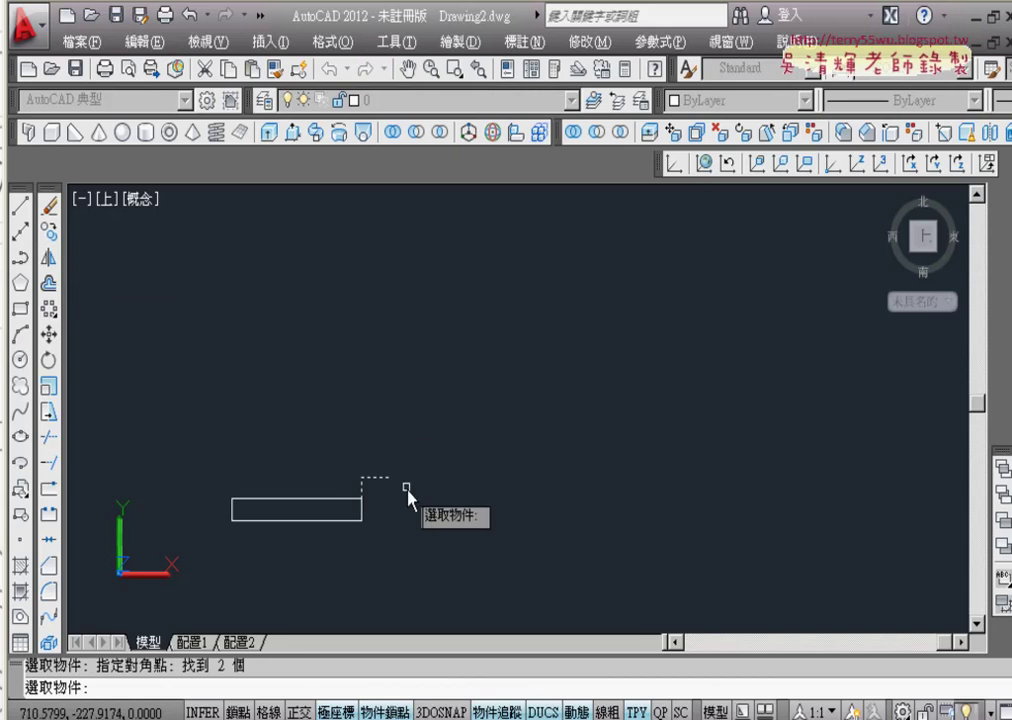
pyautogui.press('Return')
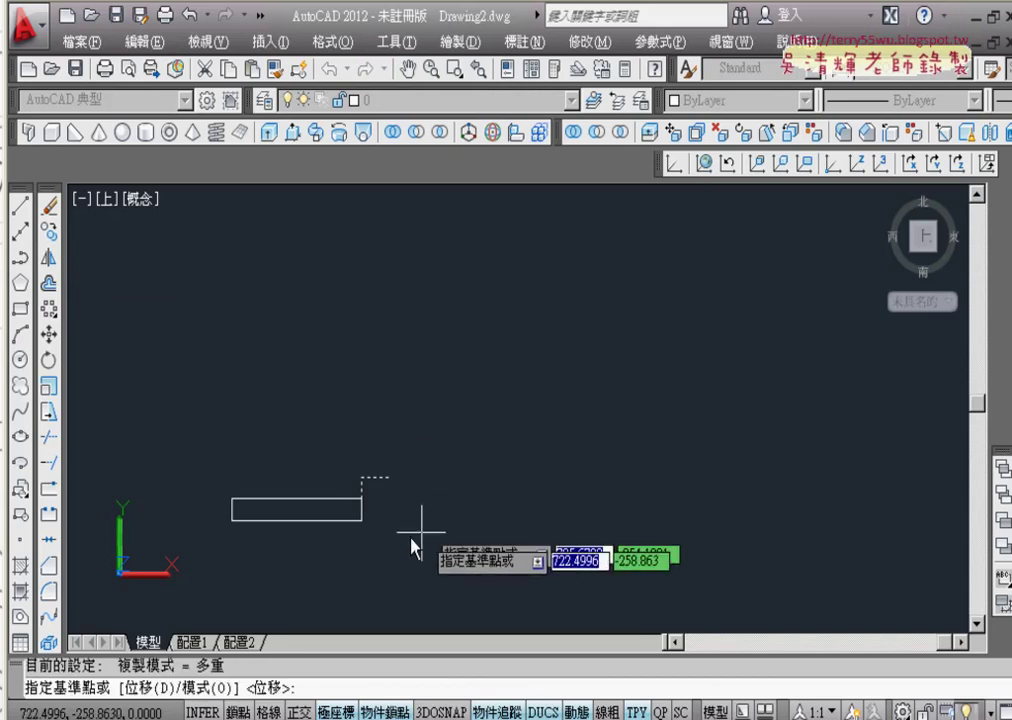
pyautogui.click(362, 499)
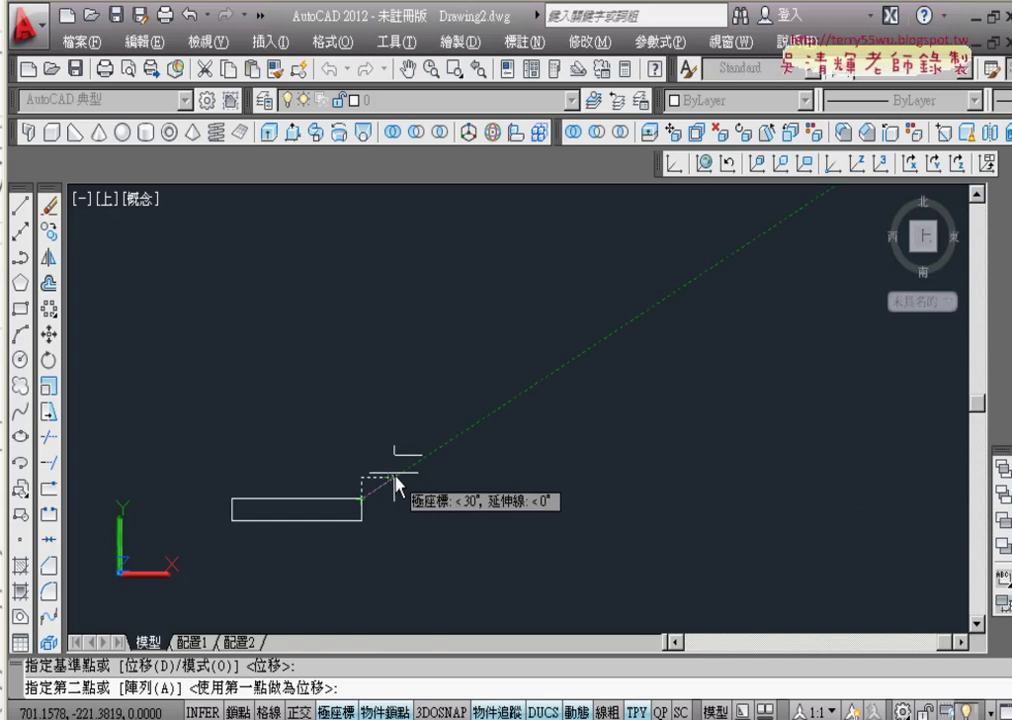
pyautogui.write('A')
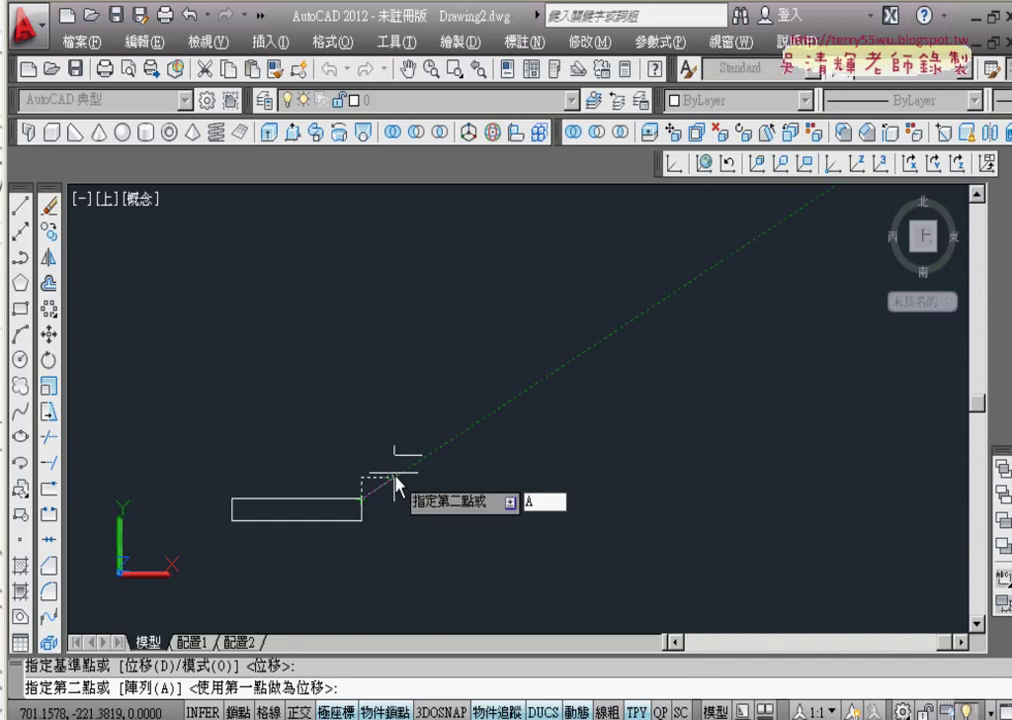
pyautogui.press('Return')
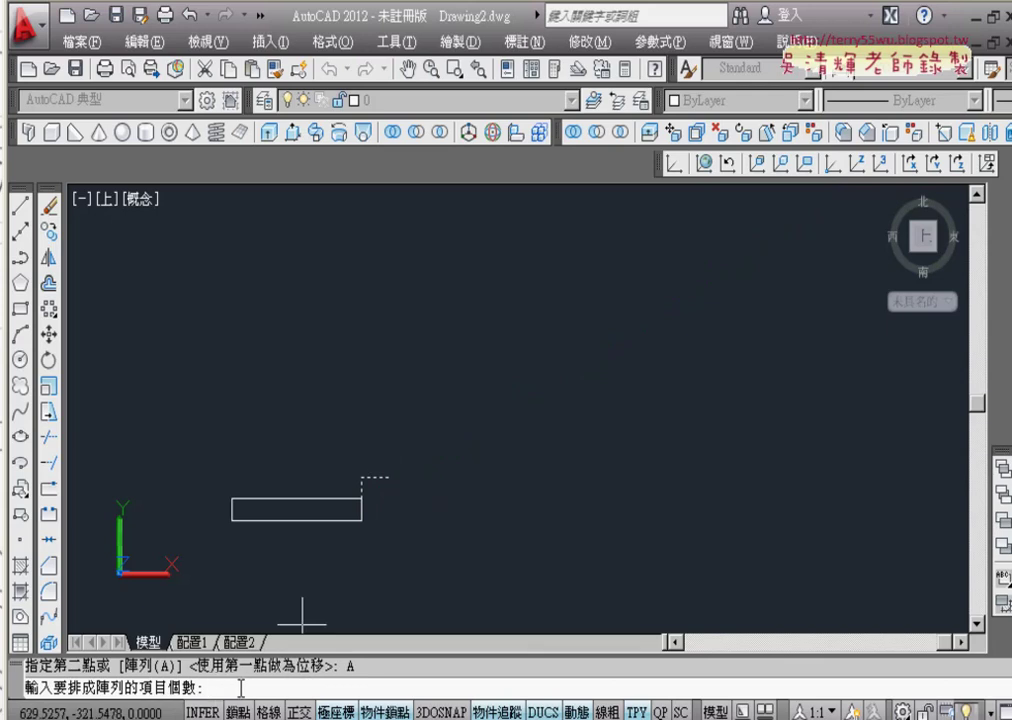
pyautogui.write('9')
pyautogui.press('Return')
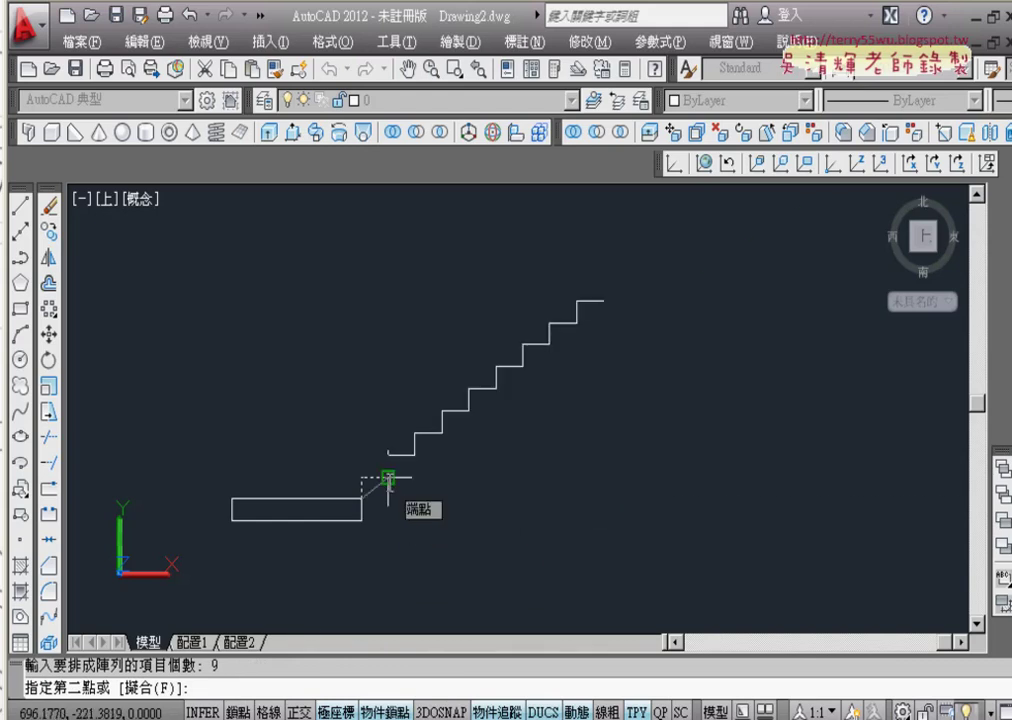
pyautogui.click(388, 479)
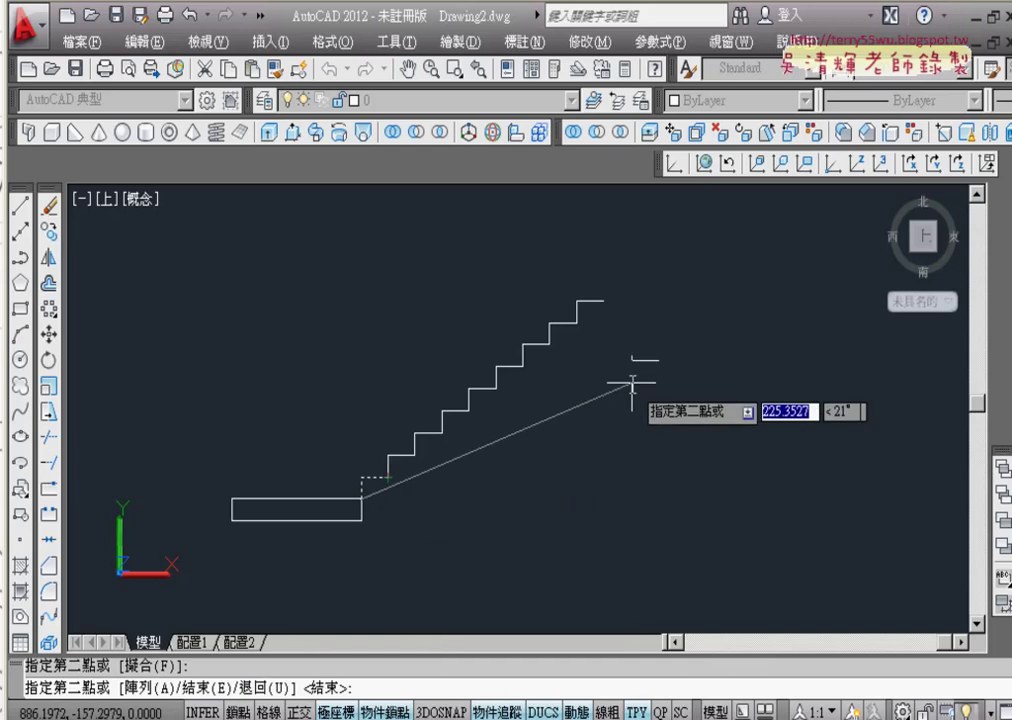
pyautogui.press('Return')
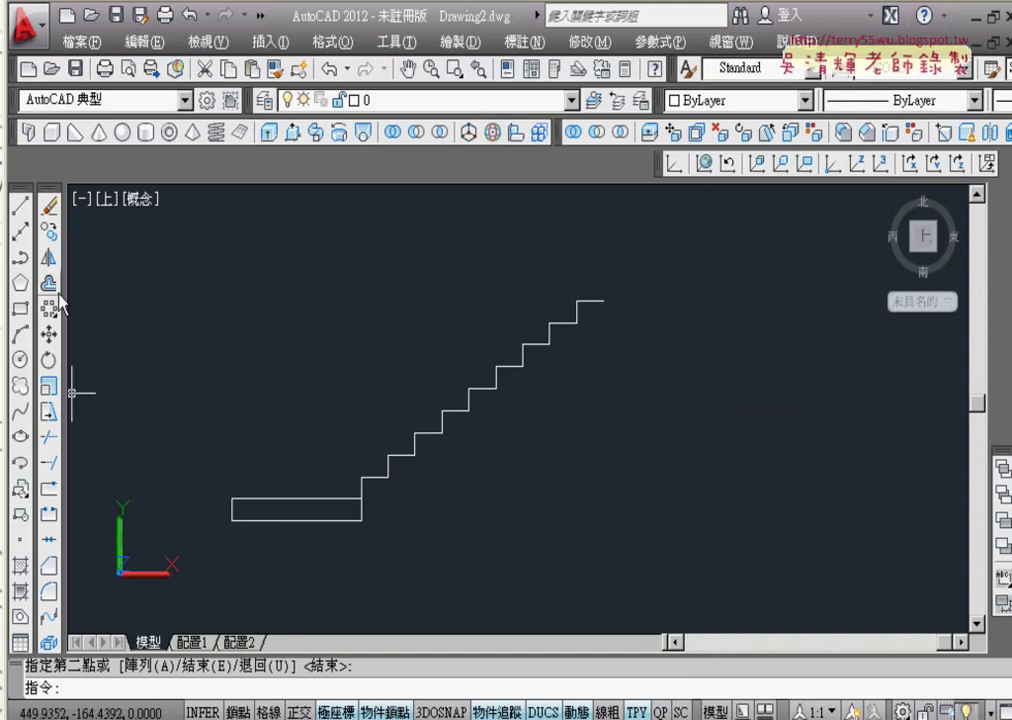
# - Copy the landing rectangle from its lower-left corner onto the top step's endpoint
pyautogui.click(48, 230)
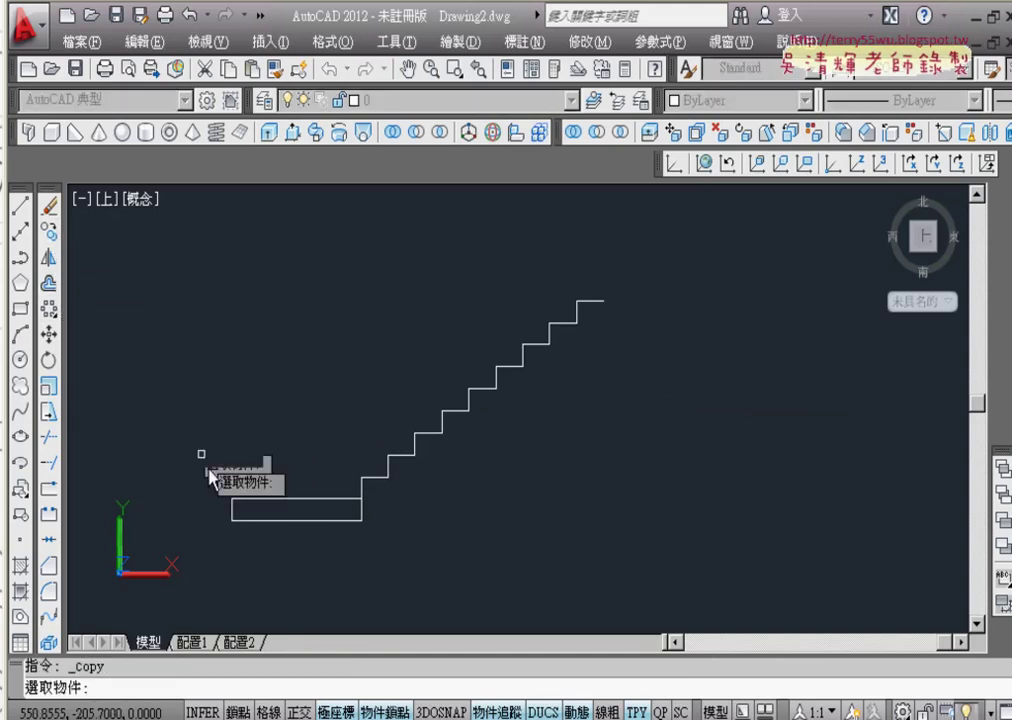
pyautogui.click(260, 499)
pyautogui.press('Return')
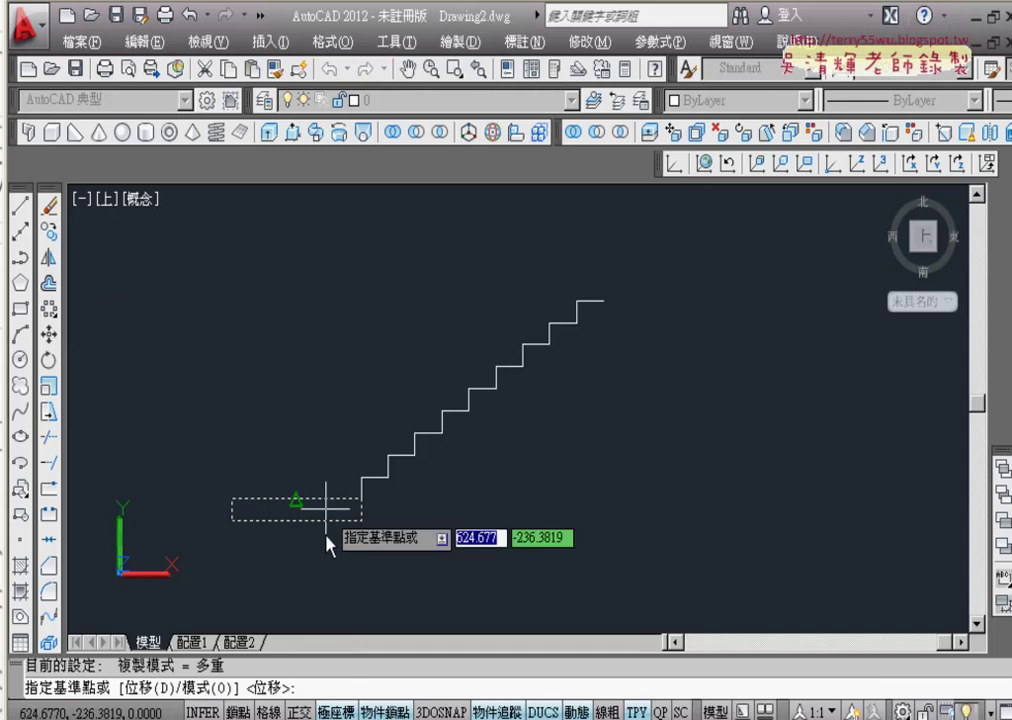
pyautogui.click(232, 519)
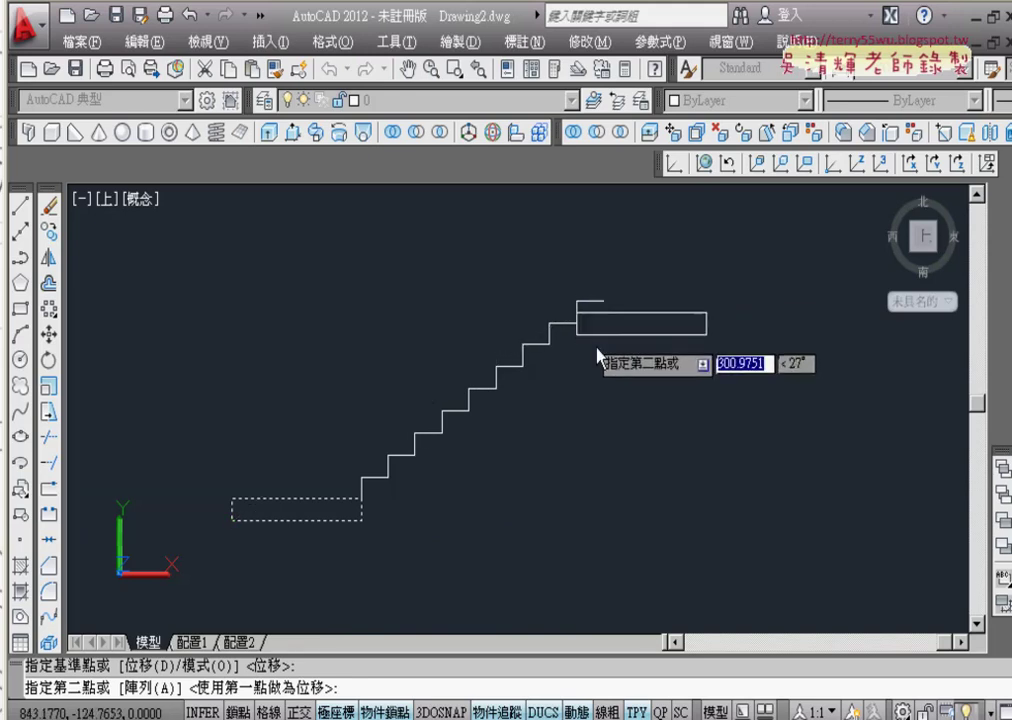
pyautogui.scroll(3, 587, 342)
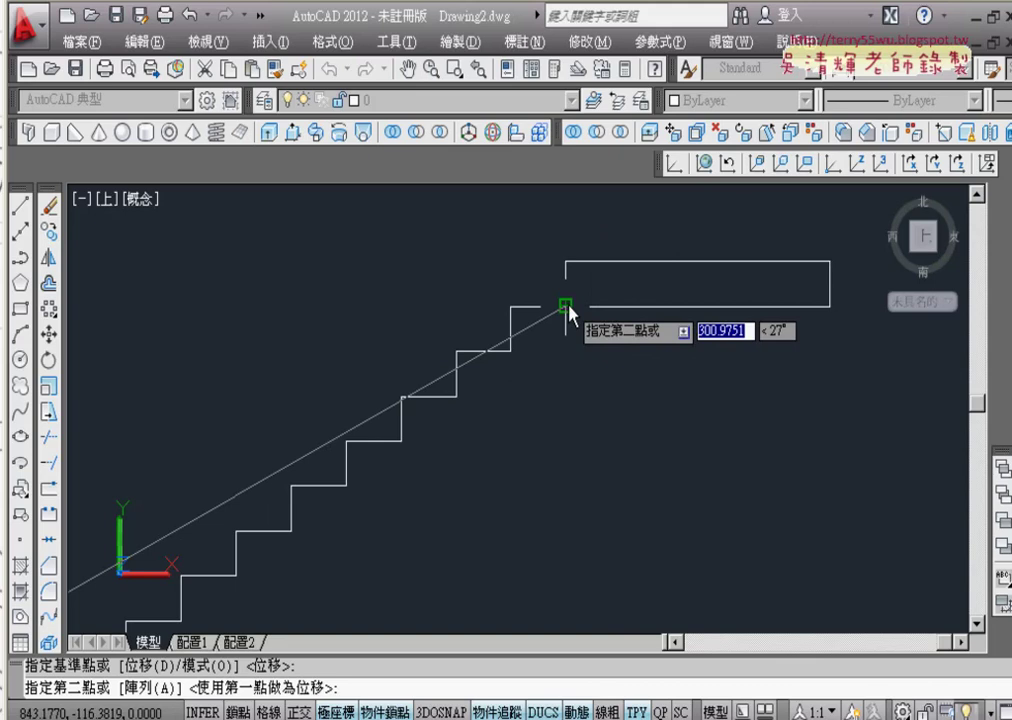
pyautogui.click(565, 306)
pyautogui.press('Escape')
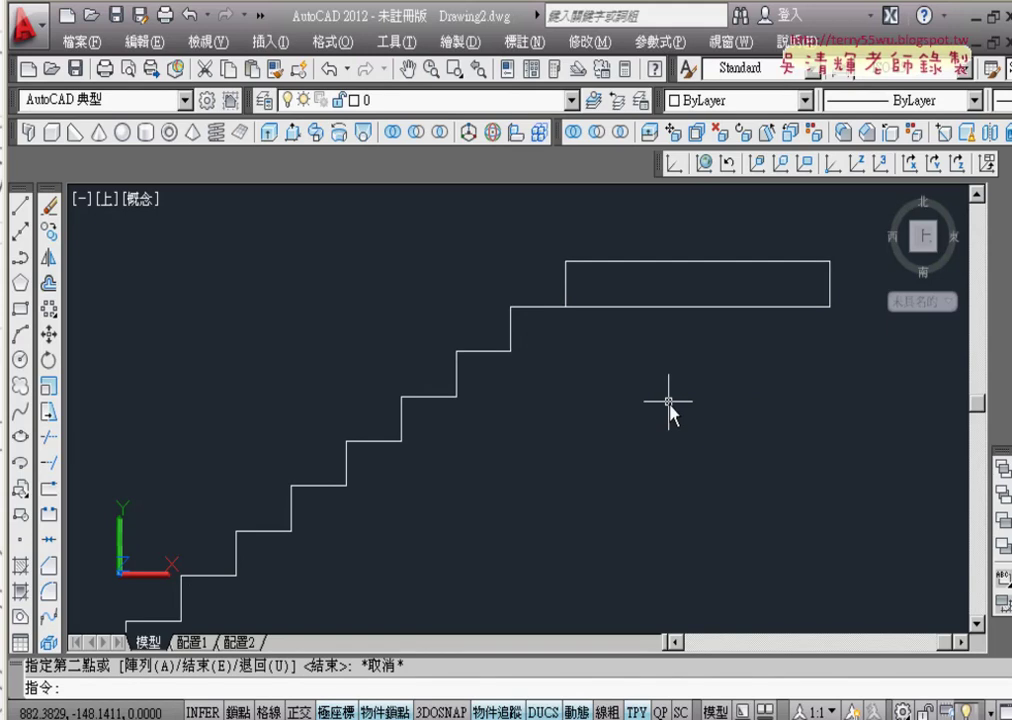
pyautogui.scroll(-2, 610, 400)
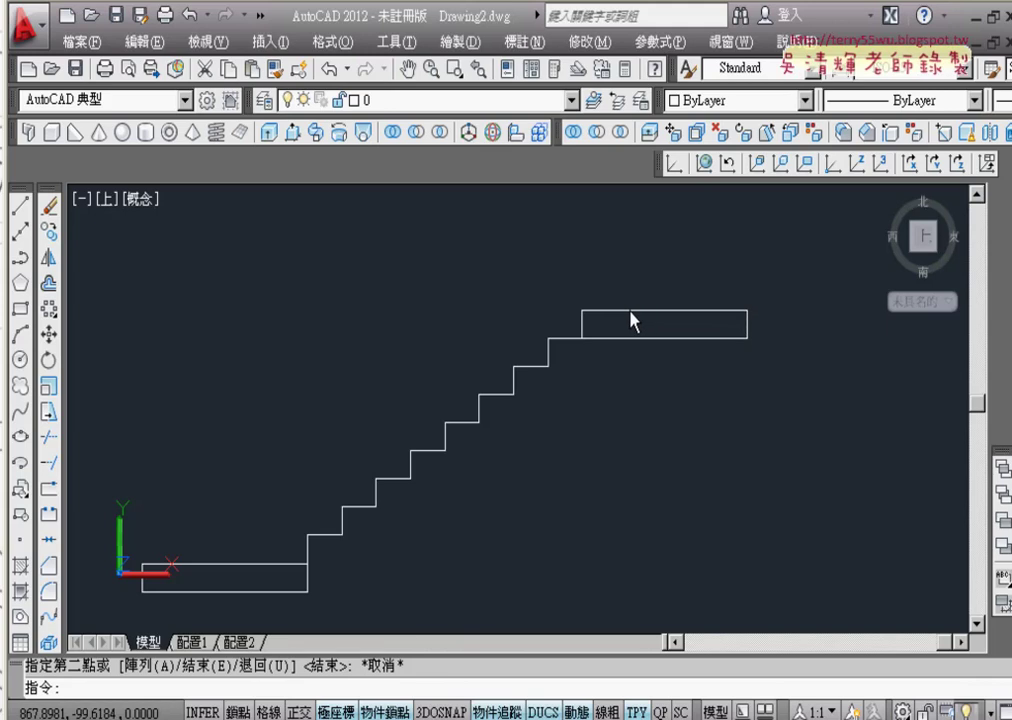
pyautogui.click(631, 320)
pyautogui.rightClick(631, 320)
pyautogui.press('Escape')
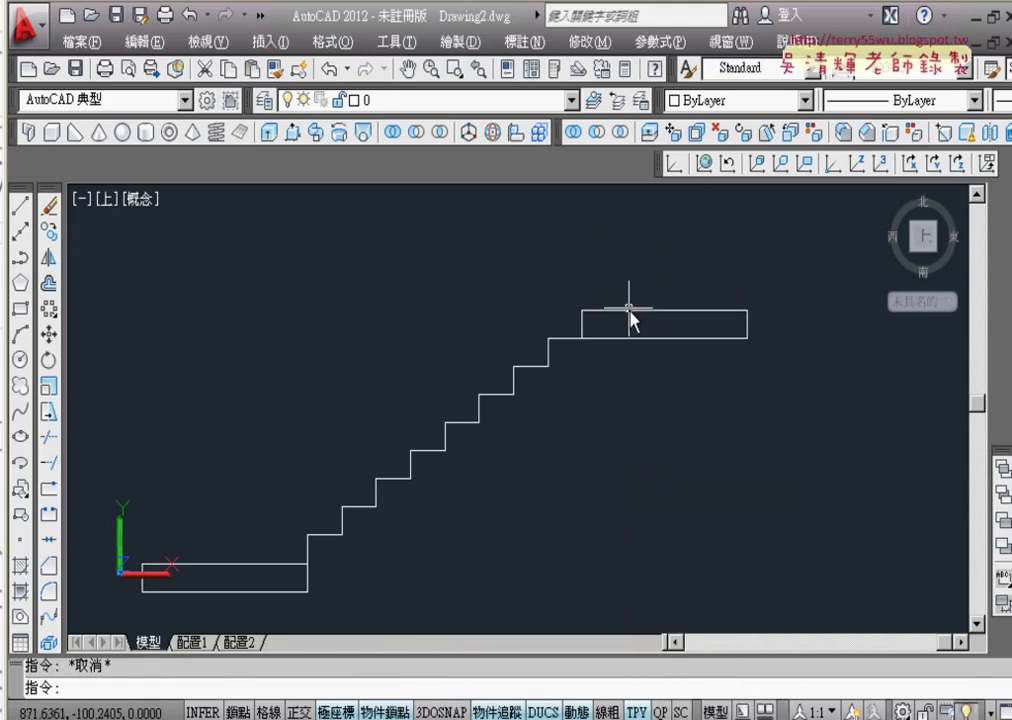
pyautogui.rightClick(705, 448)
pyautogui.click(651, 323)
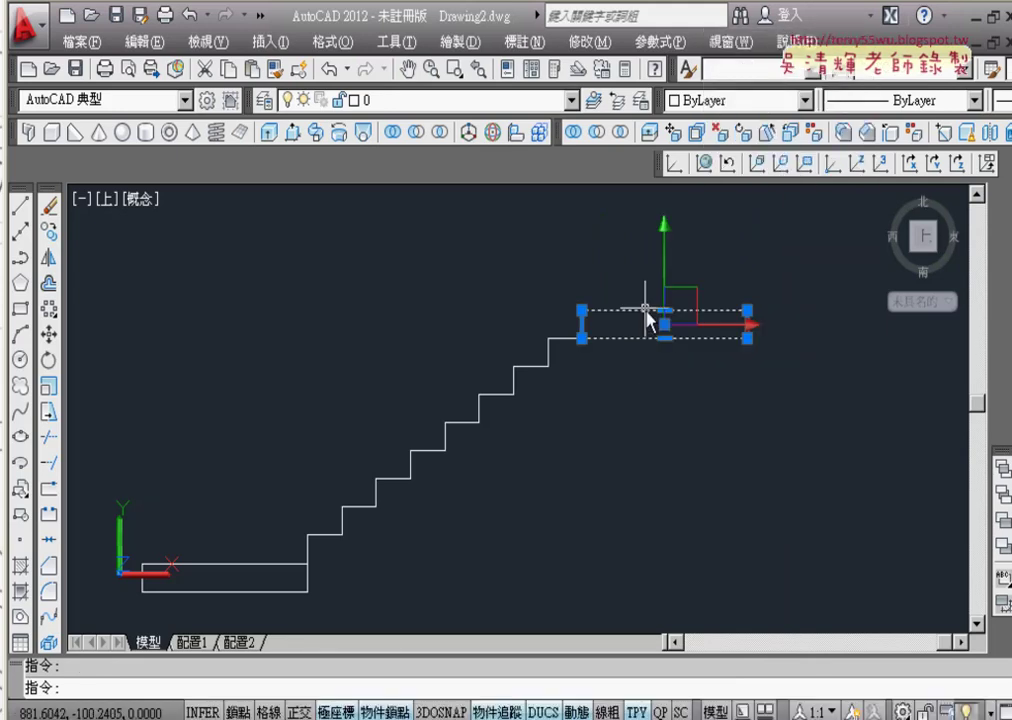
pyautogui.moveTo(650, 322); pyautogui.dragTo(700, 430, button='right')
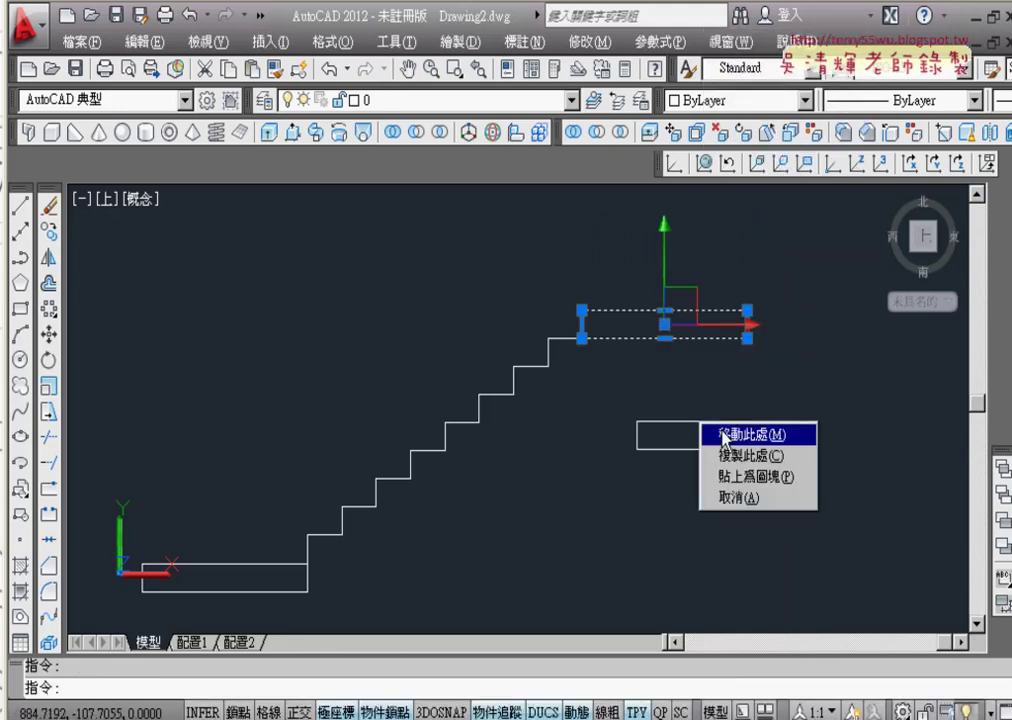
pyautogui.click(708, 430)
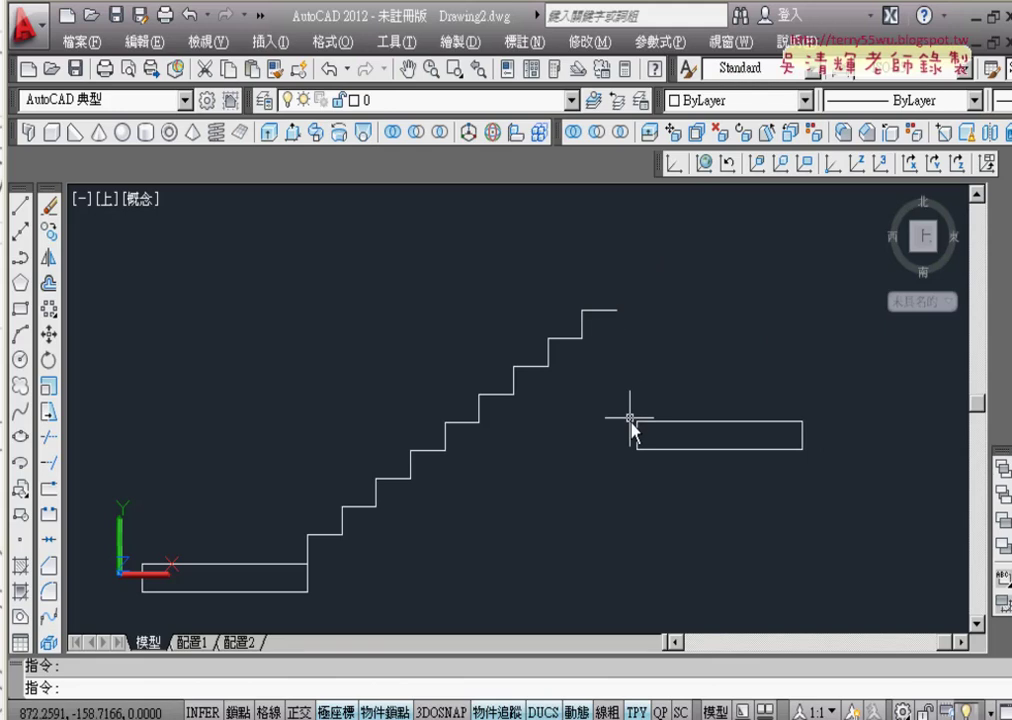
pyautogui.click(48, 330)
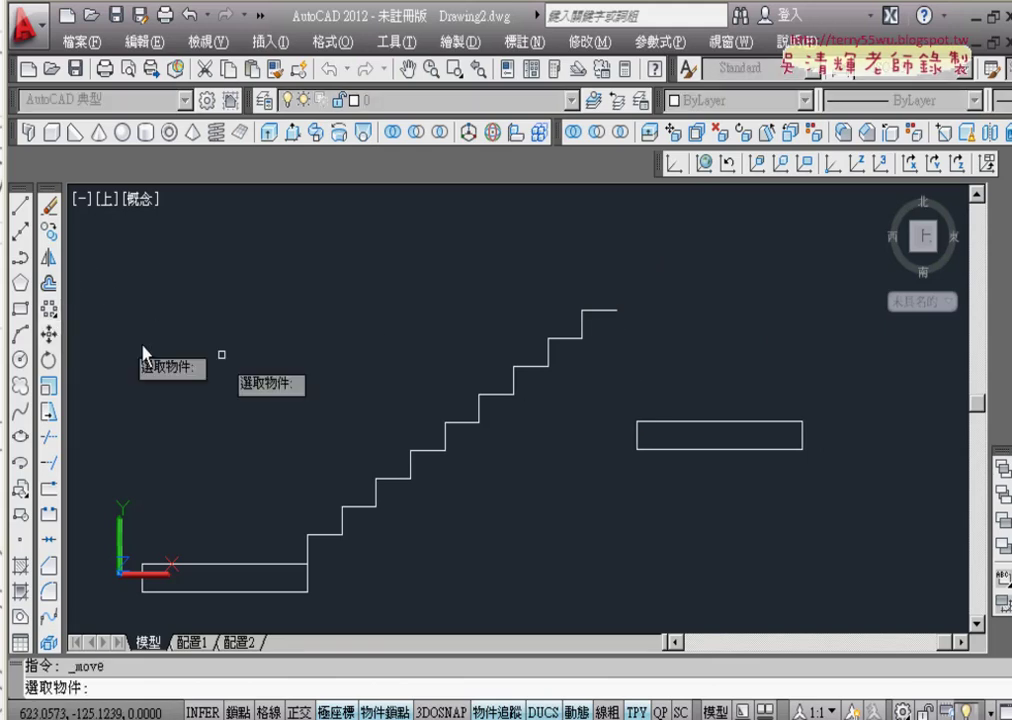
pyautogui.click(660, 423)
pyautogui.press('Return')
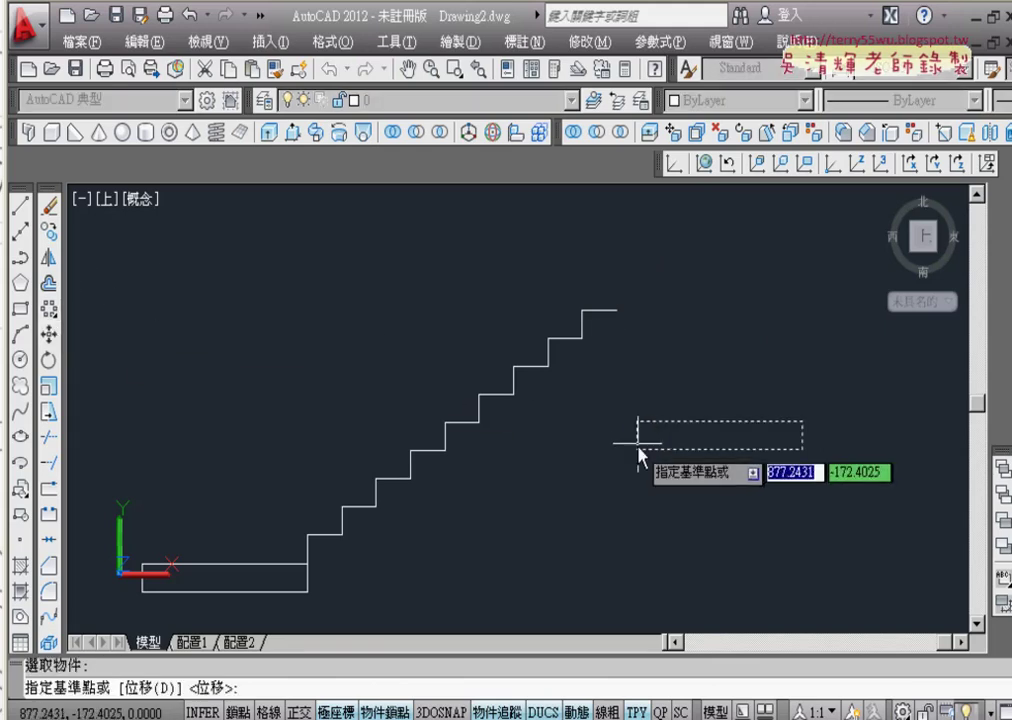
pyautogui.click(637, 449)
pyautogui.click(588, 343)
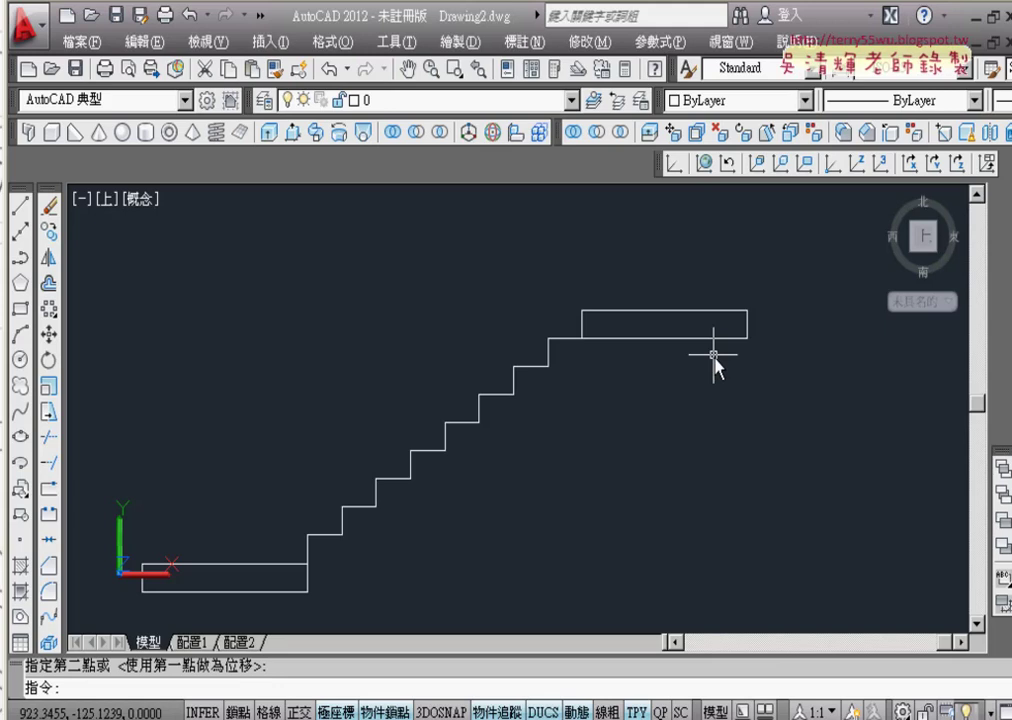
pyautogui.press('Escape')
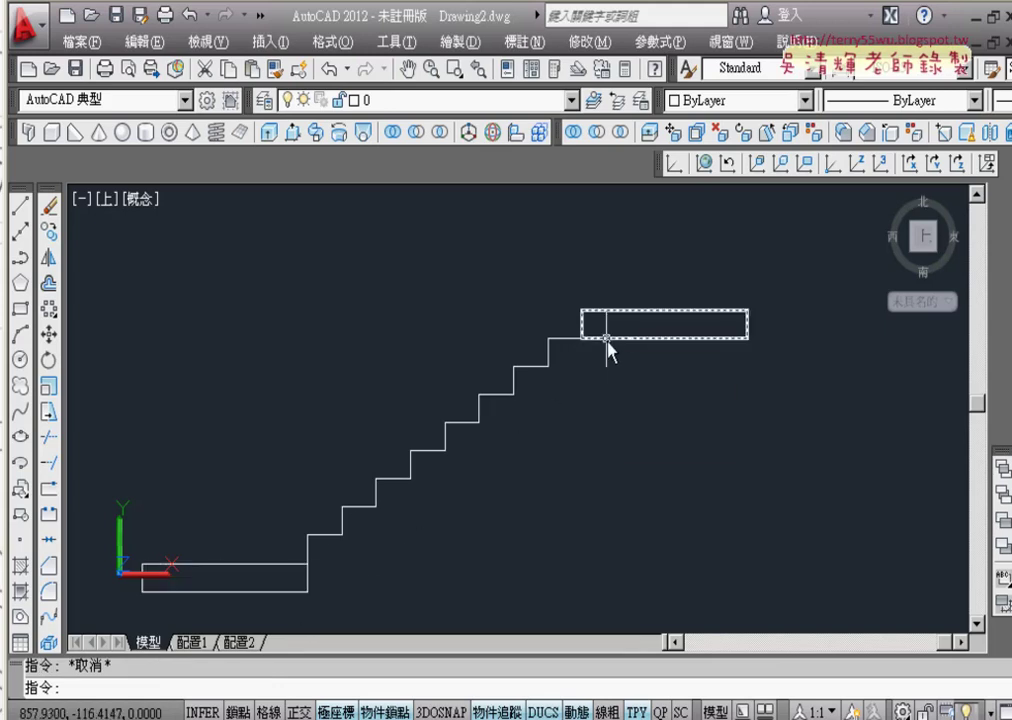
# - Mark the upper landing's bottom edge and the top tread on screen, then clear the markings
pyautogui.scroll(3, 606, 339)
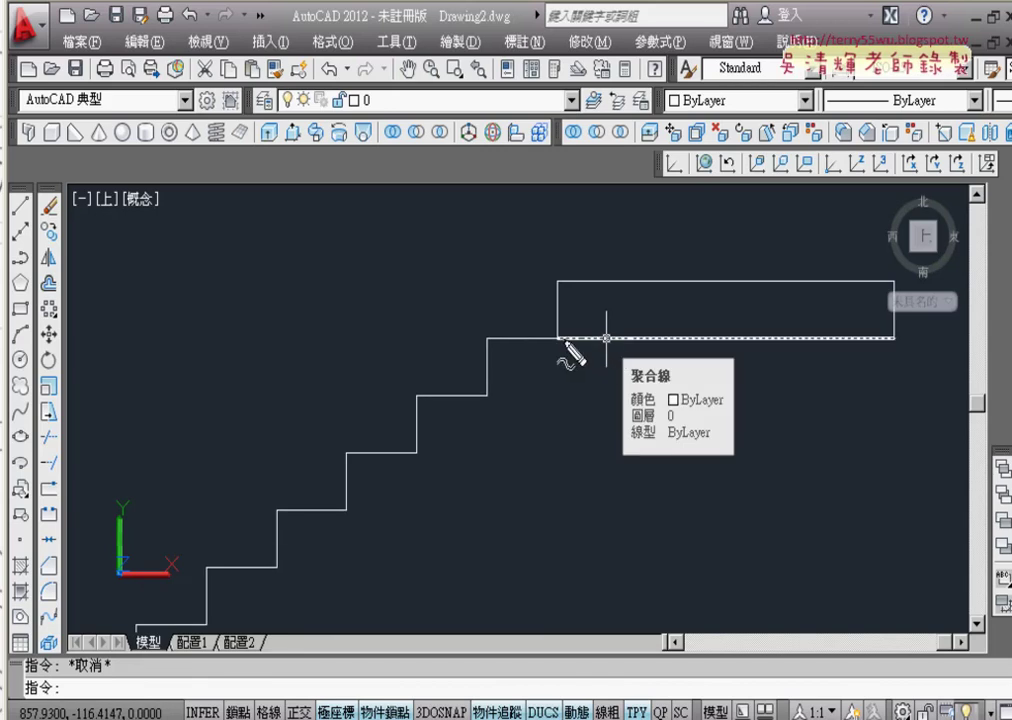
pyautogui.moveTo(560, 337); pyautogui.dragTo(627, 340)
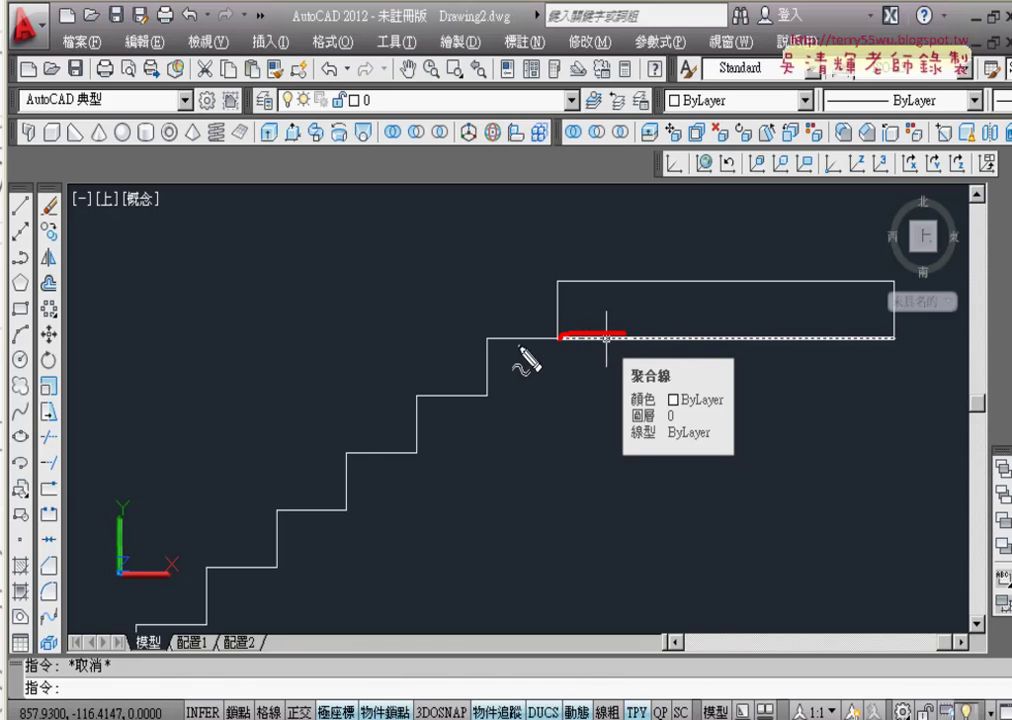
pyautogui.moveTo(491, 343); pyautogui.dragTo(560, 340)
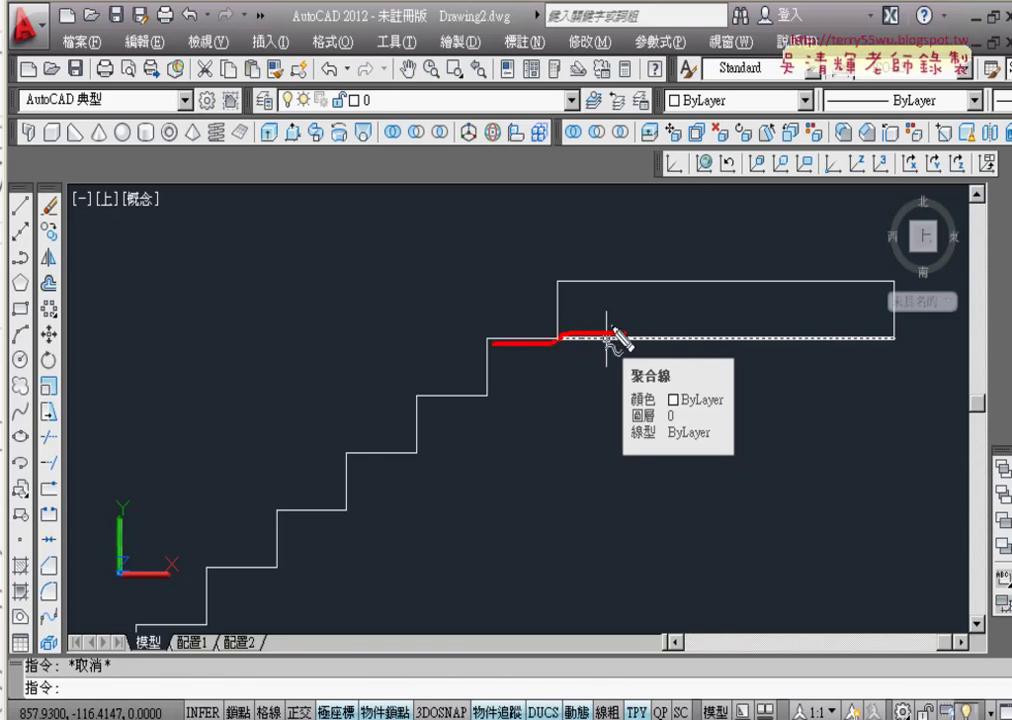
pyautogui.press('Escape')
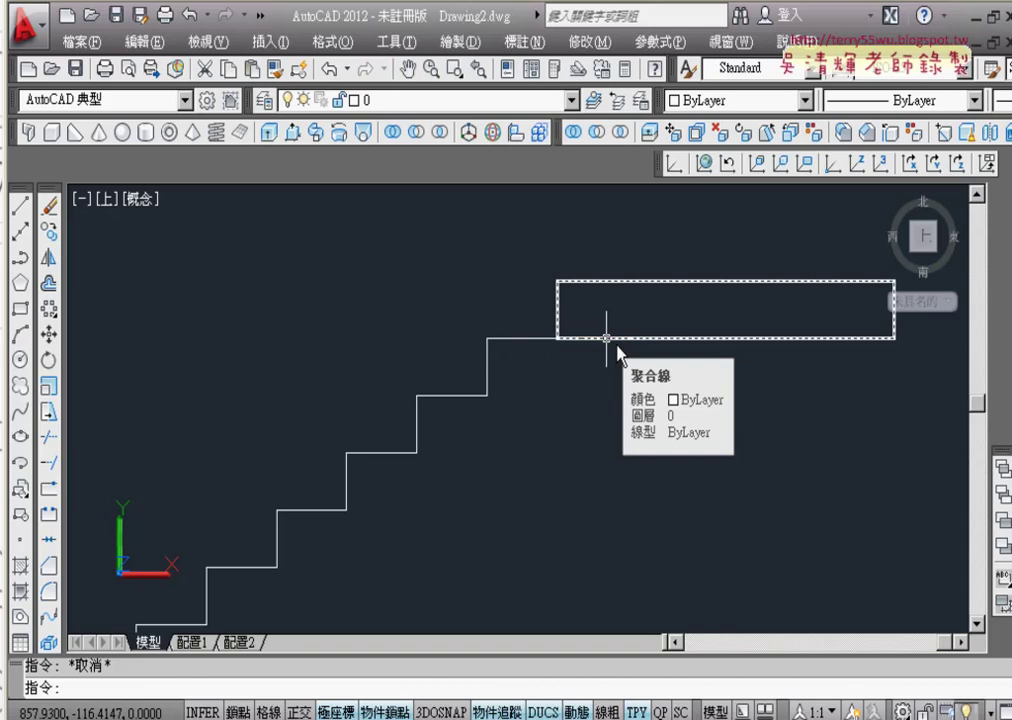
# - Copy the top tread line from its left end to the upper landing's corner
pyautogui.click(540, 340)
pyautogui.moveTo(557, 339)
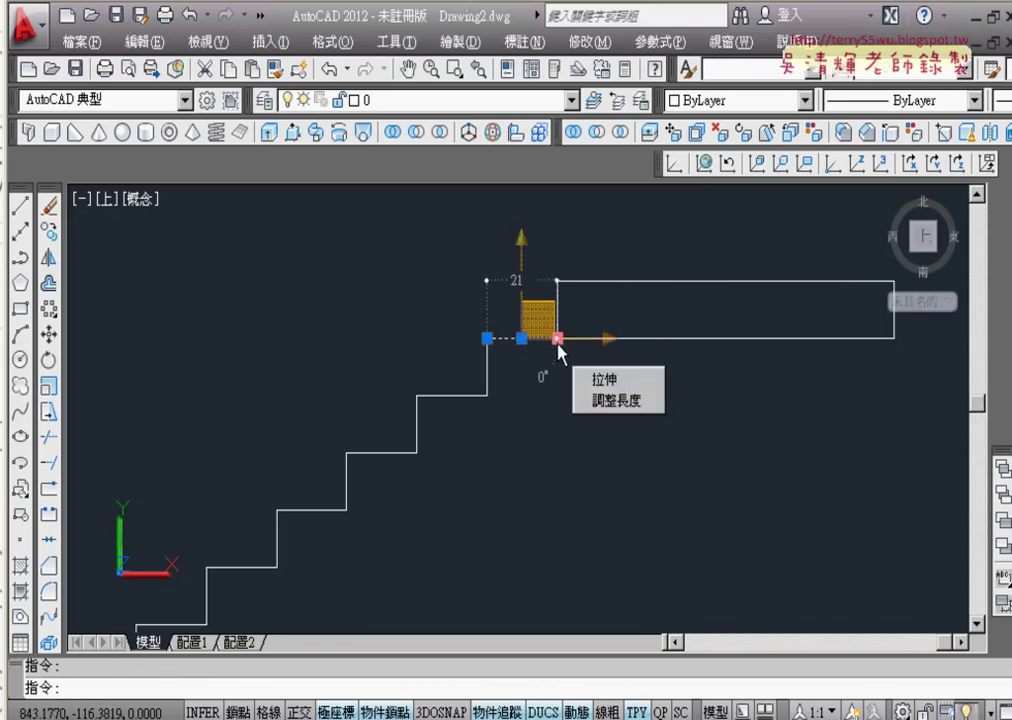
pyautogui.click(49, 232)
pyautogui.click(487, 338)
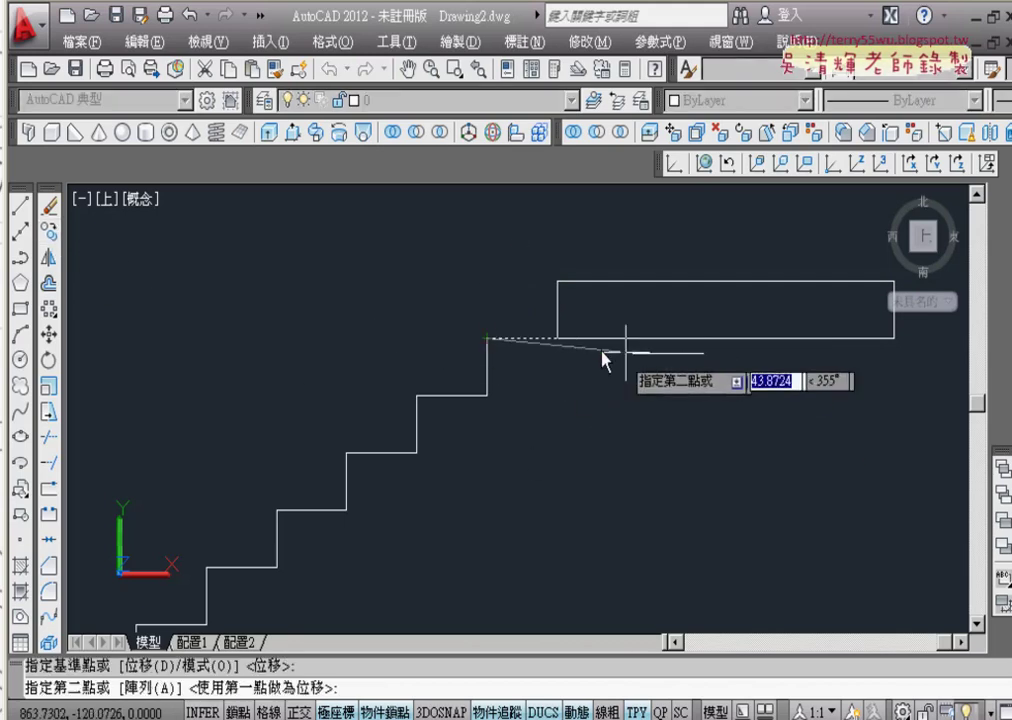
pyautogui.click(557, 339)
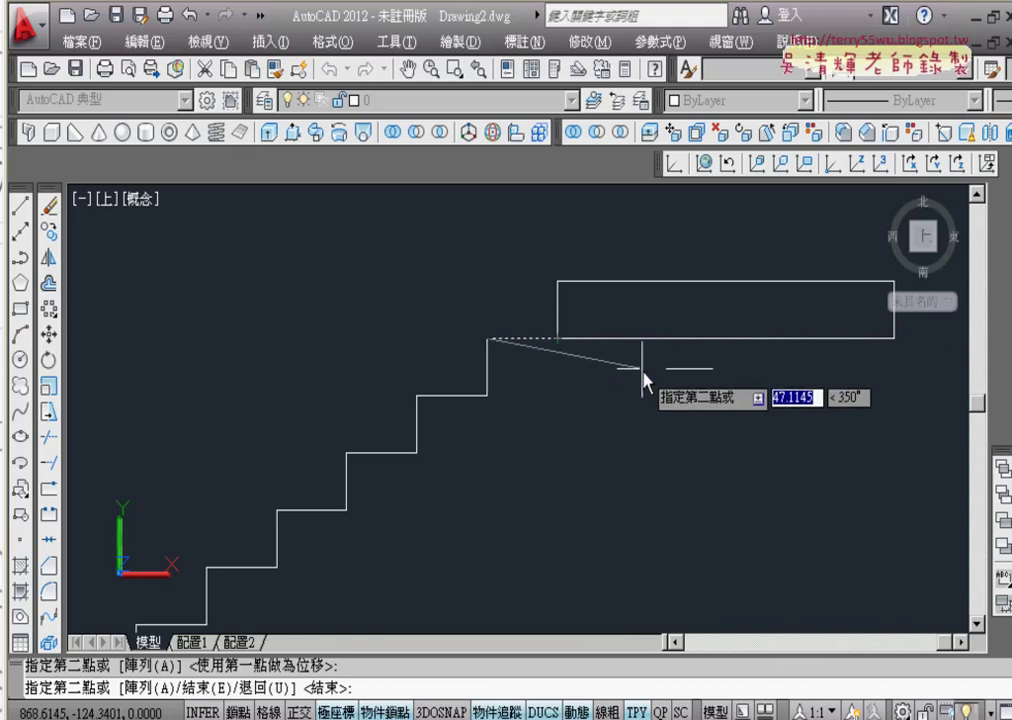
pyautogui.press('Escape')
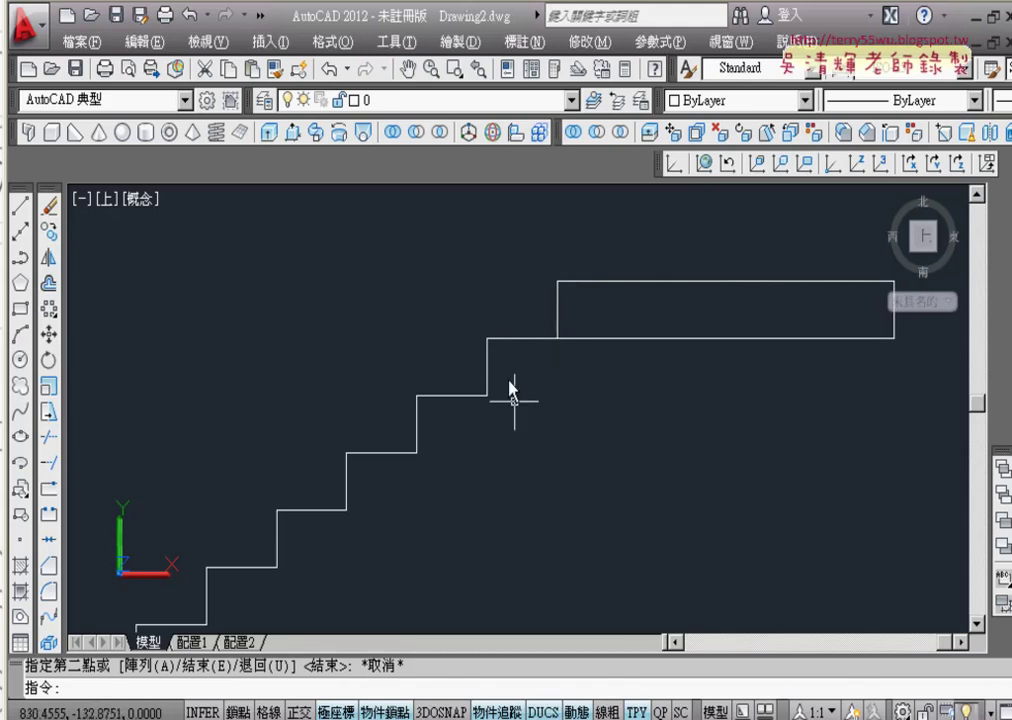
pyautogui.scroll(-2, 516, 395)
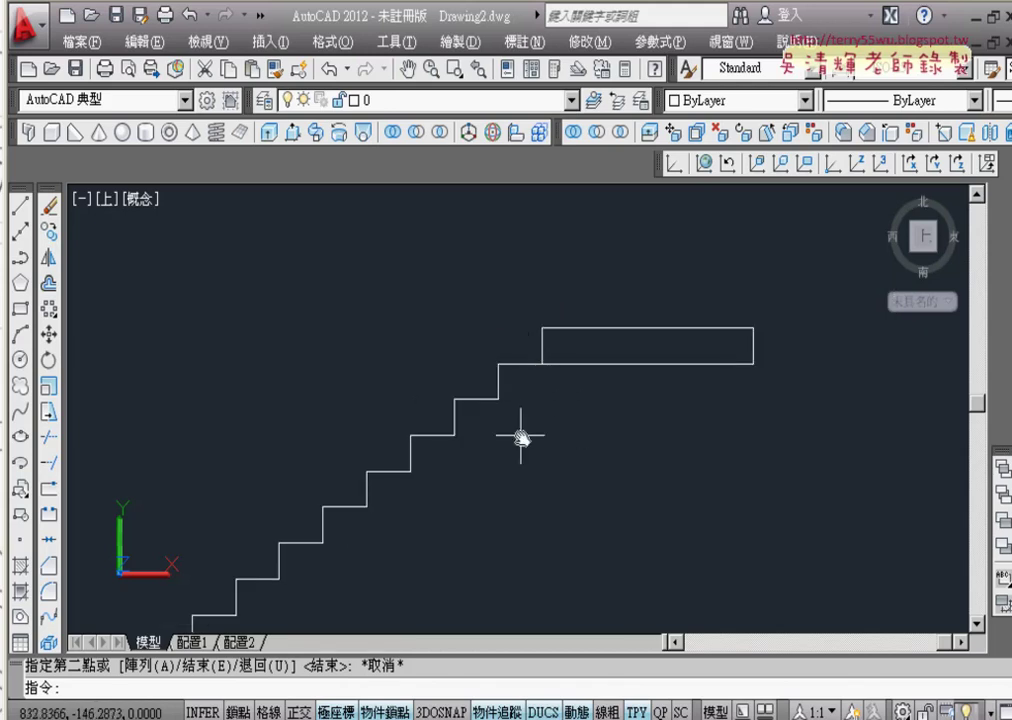
pyautogui.moveTo(527, 365); pyautogui.dragTo(513, 321, button='middle')
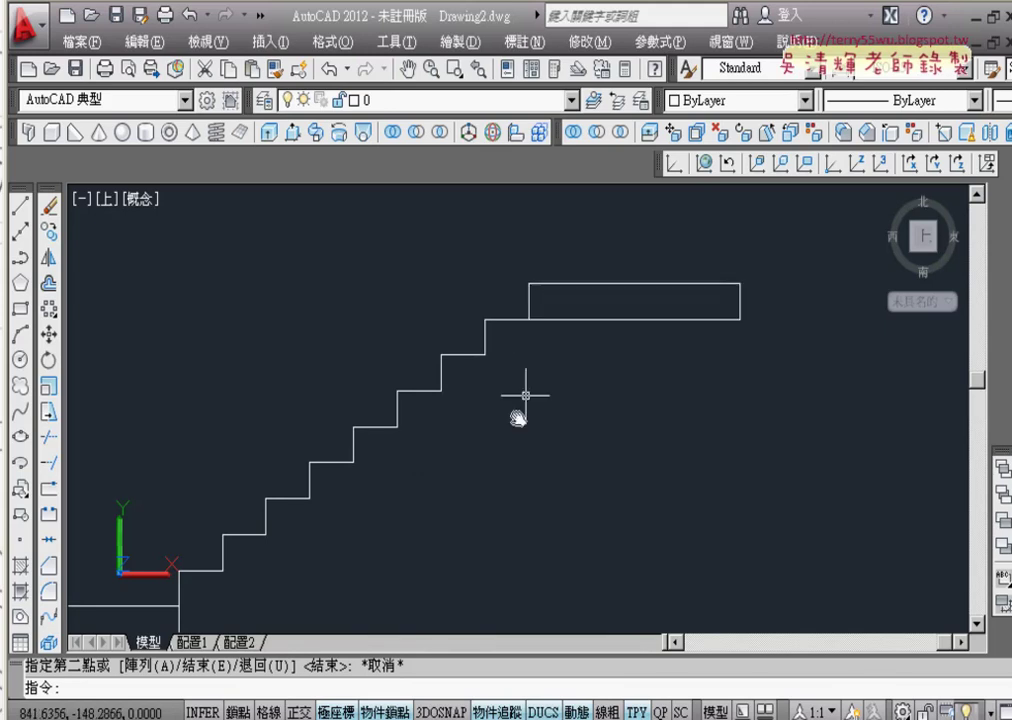
# - Draw the sloping underside line from the lower landing's bottom corner to the copied tread's far end
pyautogui.click(20, 206)
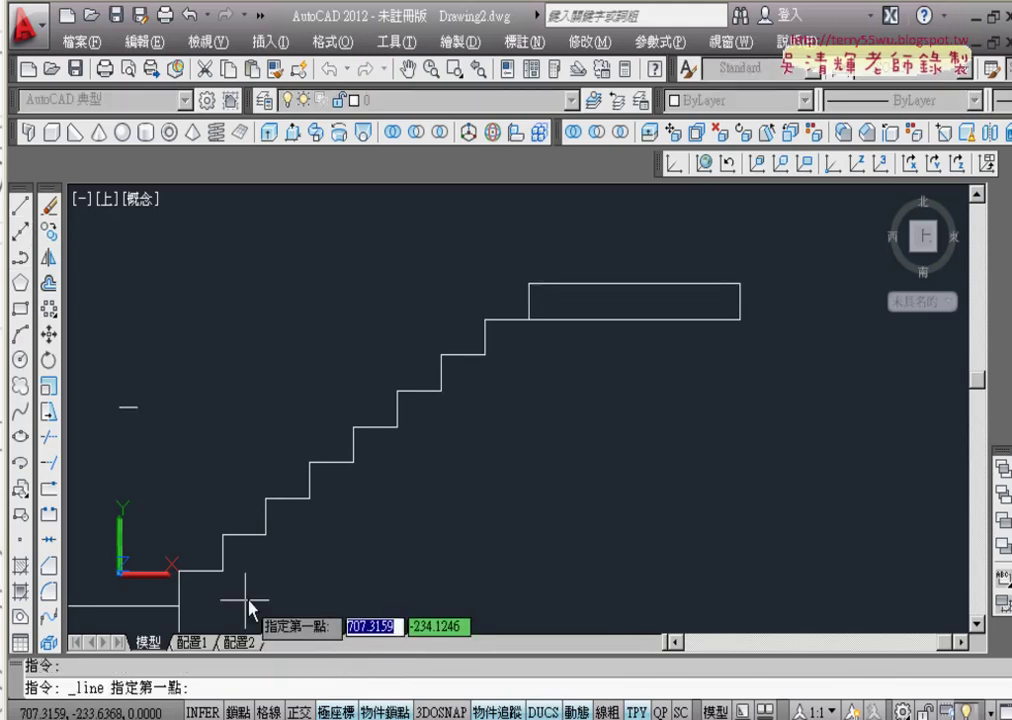
pyautogui.moveTo(287, 567); pyautogui.dragTo(328, 447, button='middle')
pyautogui.click(220, 523)
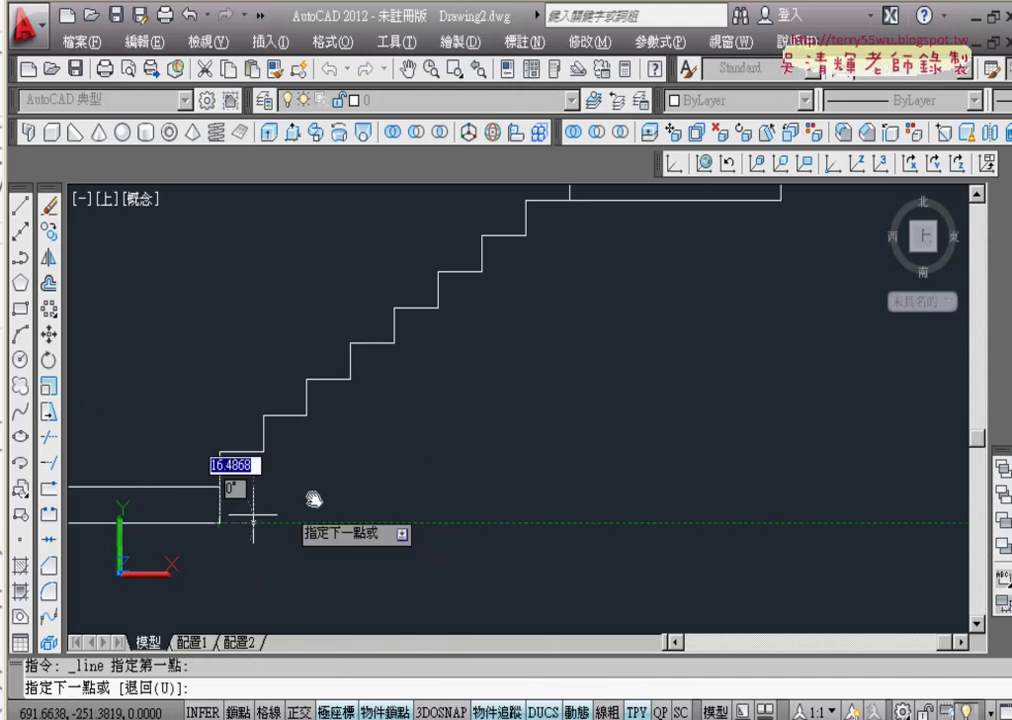
pyautogui.moveTo(516, 345); pyautogui.dragTo(443, 508, button='middle')
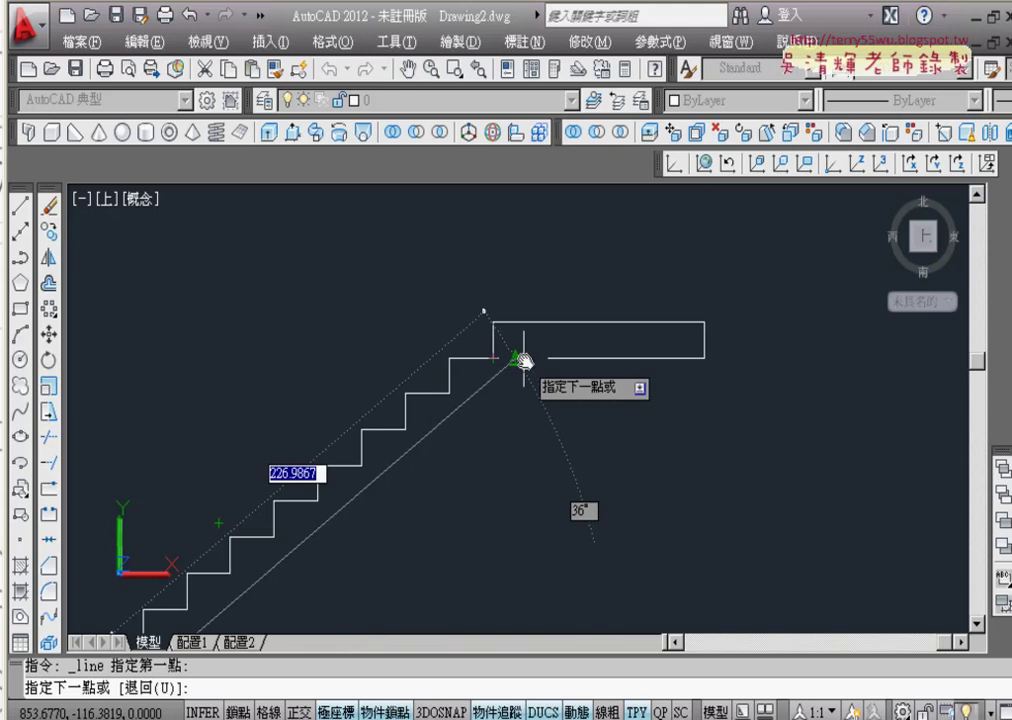
pyautogui.scroll(5, 516, 363)
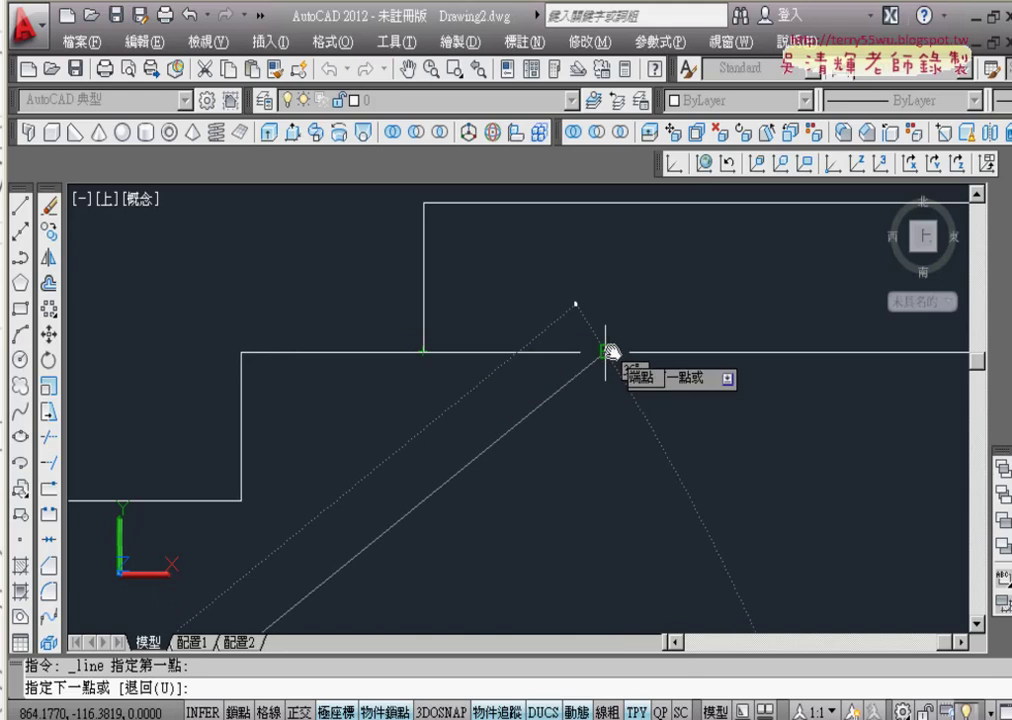
pyautogui.click(604, 351)
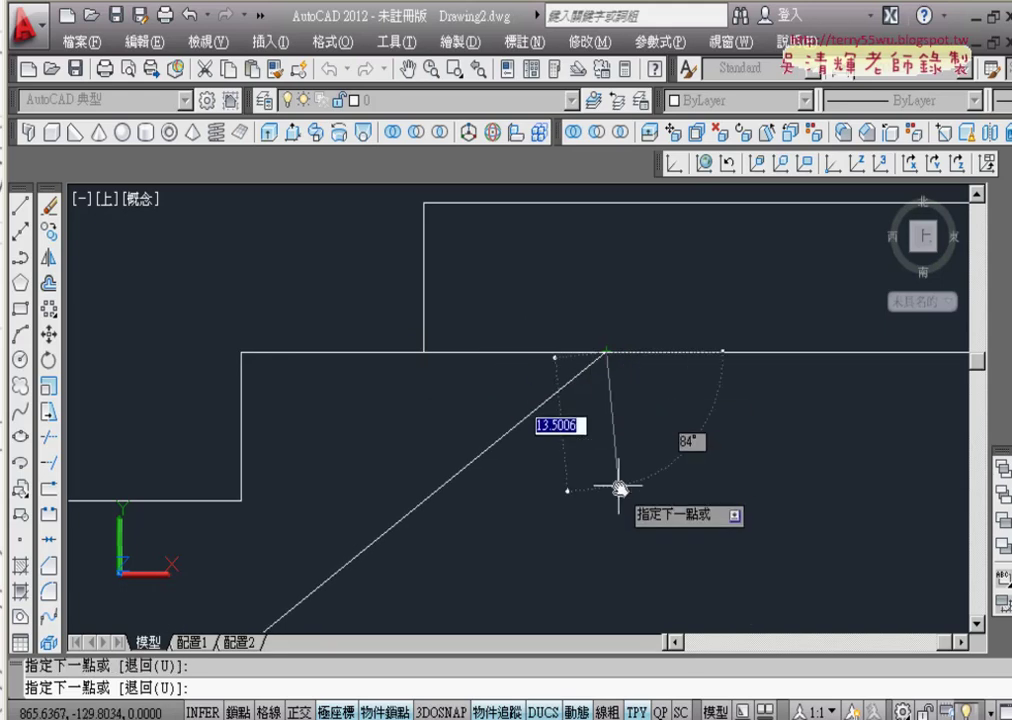
pyautogui.moveTo(256, 355)
pyautogui.mouseDown()
pyautogui.moveTo(606, 350)
pyautogui.moveTo(612, 360)
pyautogui.mouseUp()
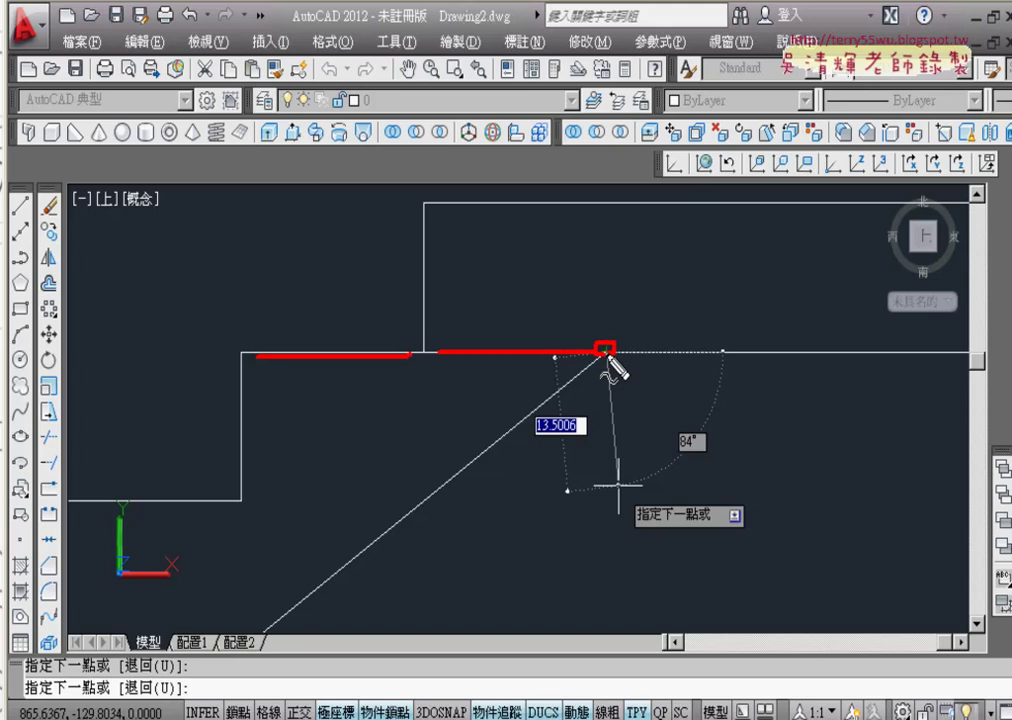
pyautogui.press('Escape')
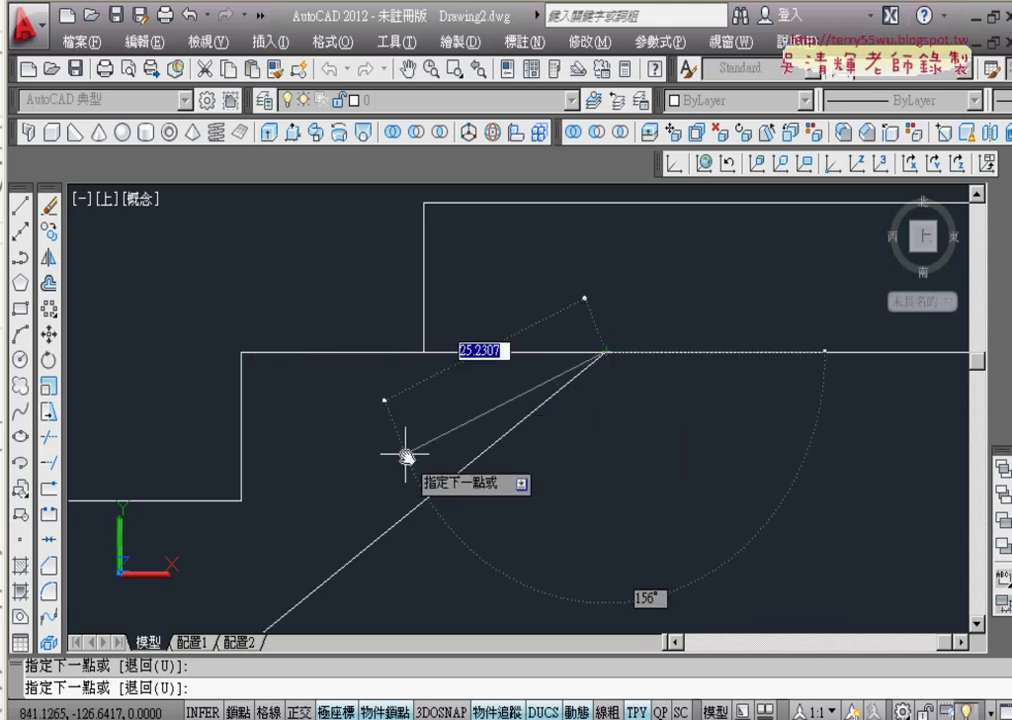
pyautogui.press('Escape')
pyautogui.scroll(-4, 405, 457)
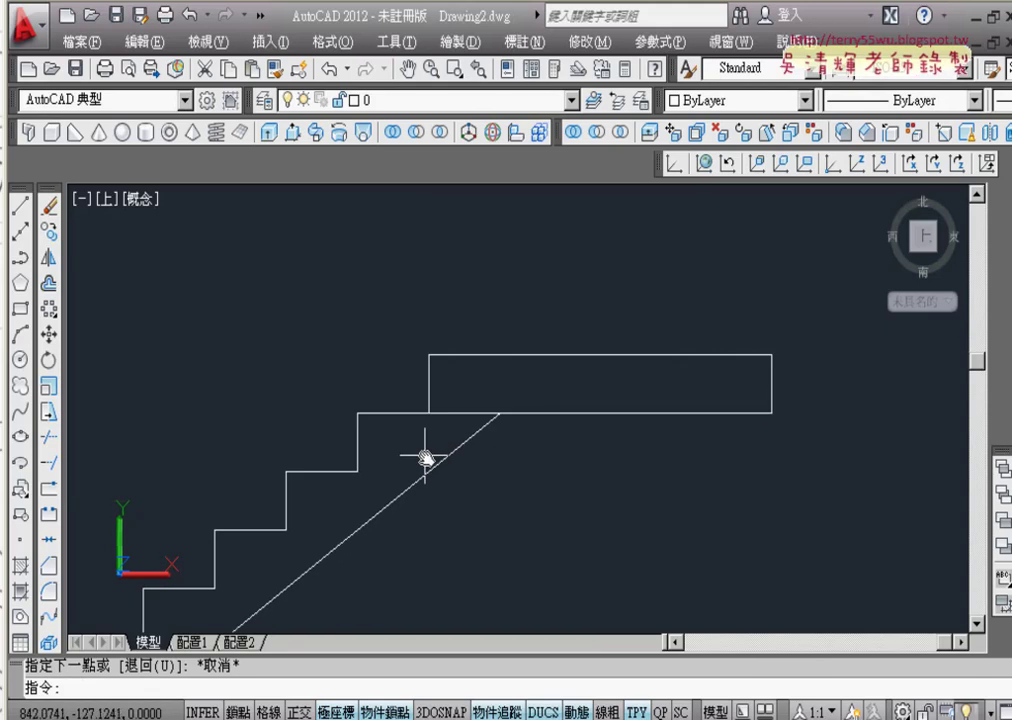
pyautogui.scroll(-2, 425, 459)
pyautogui.moveTo(501, 425); pyautogui.dragTo(607, 425, button='middle')
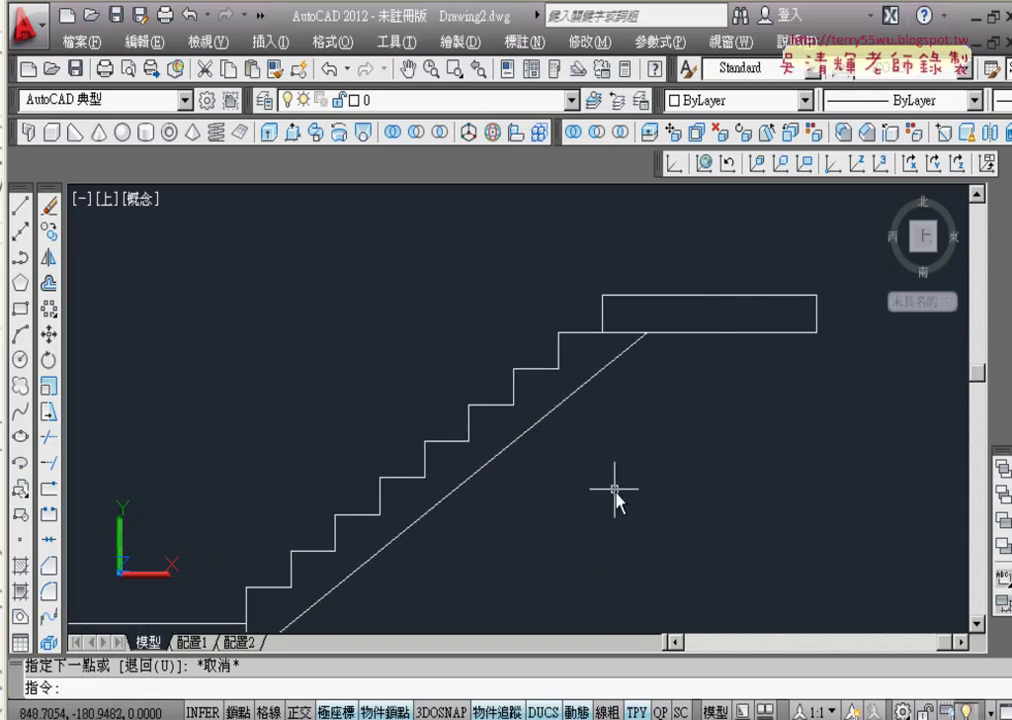
pyautogui.moveTo(612, 497); pyautogui.dragTo(666, 389, button='middle')
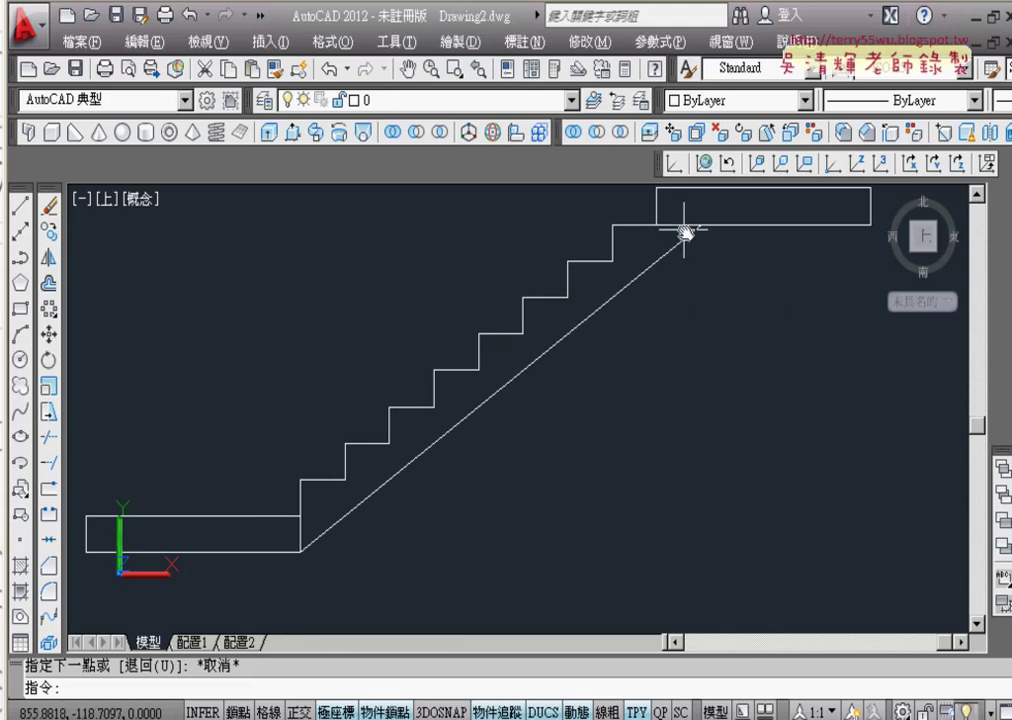
# - Cancel a started trim and erase the short helper line beneath the upper landing
pyautogui.click(52, 440)
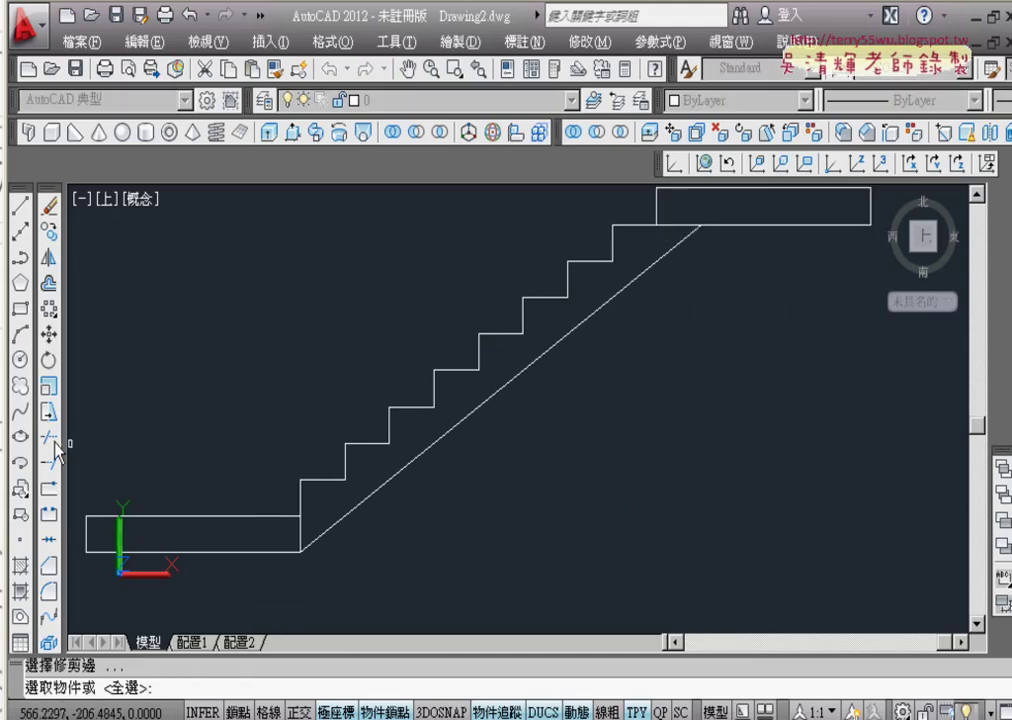
pyautogui.press('Return')
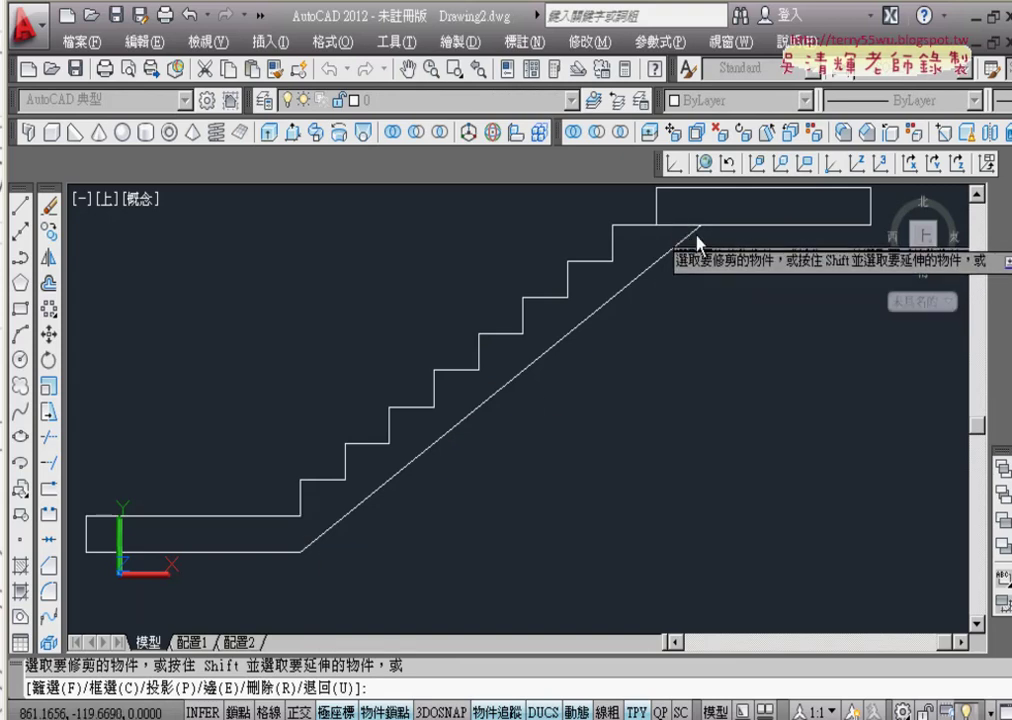
pyautogui.press('Escape')
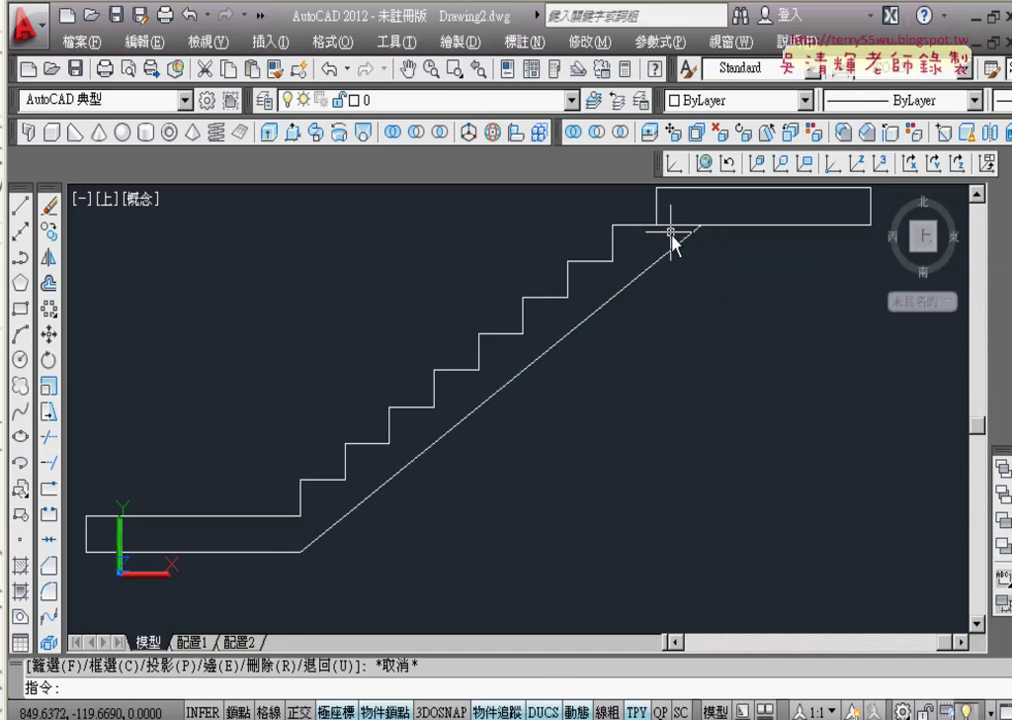
pyautogui.click(679, 226)
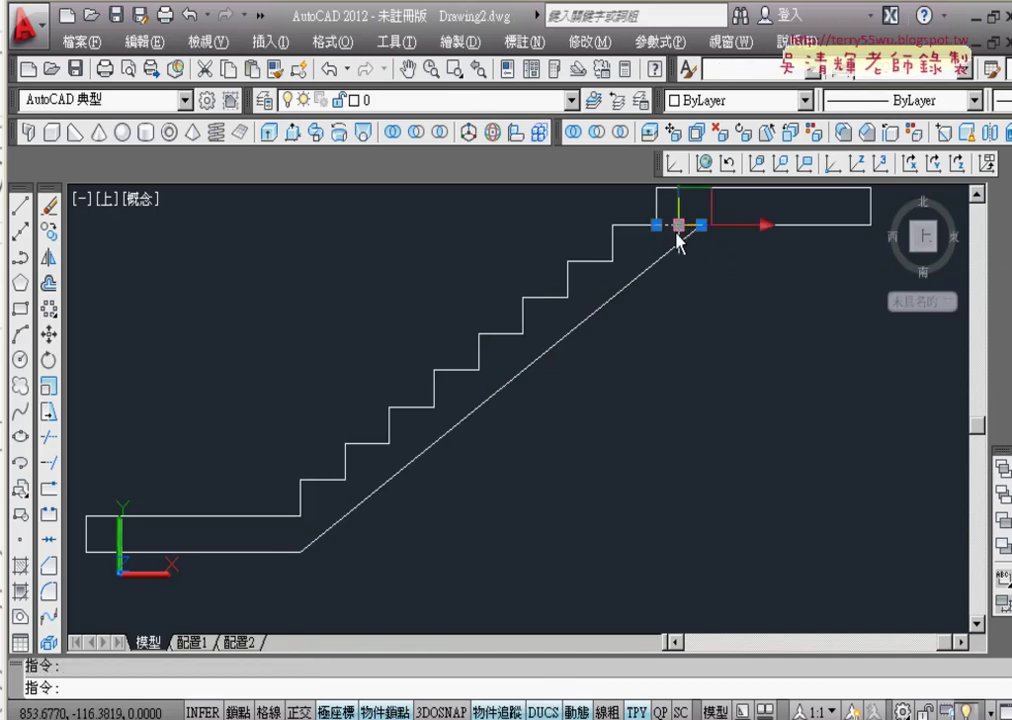
pyautogui.press('Delete')
pyautogui.scroll(-2, 610, 340)
pyautogui.scroll(-2, 635, 477)
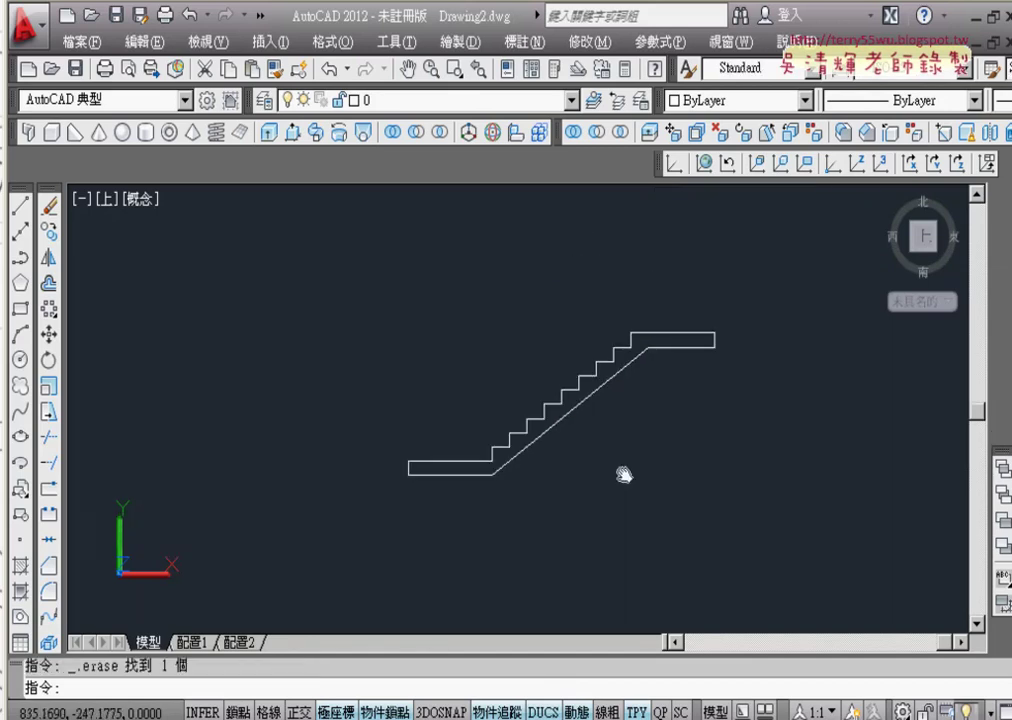
pyautogui.moveTo(623, 475); pyautogui.dragTo(538, 485, button='middle')
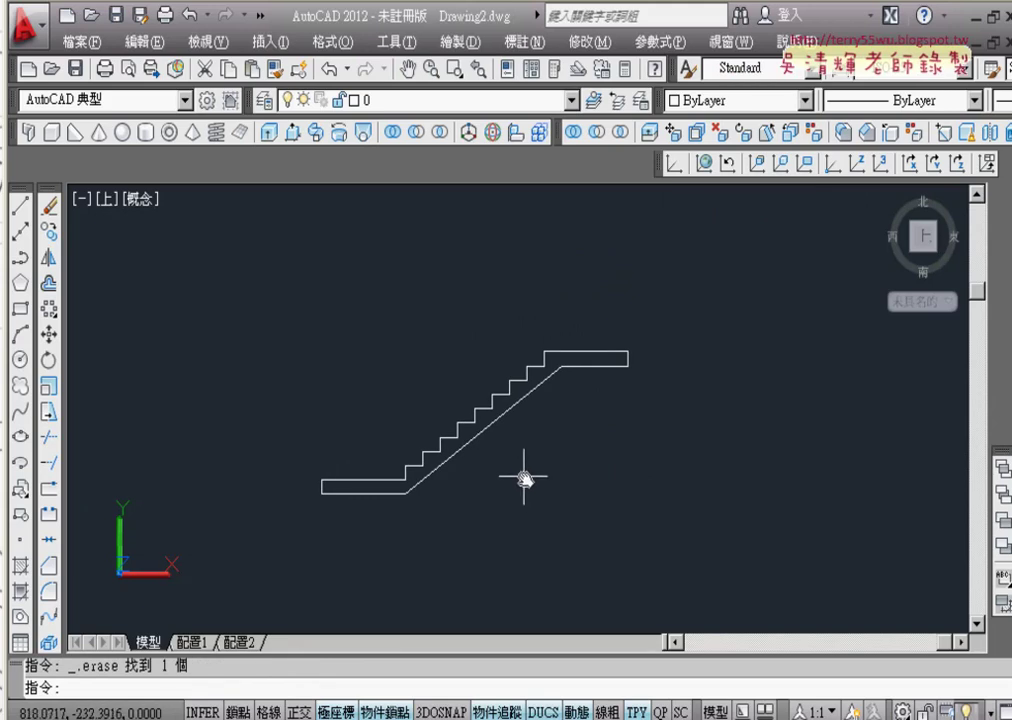
# - Switch to the SE Isometric (東南等角) view and zoom in on the stair profile
pyautogui.click(110, 200)
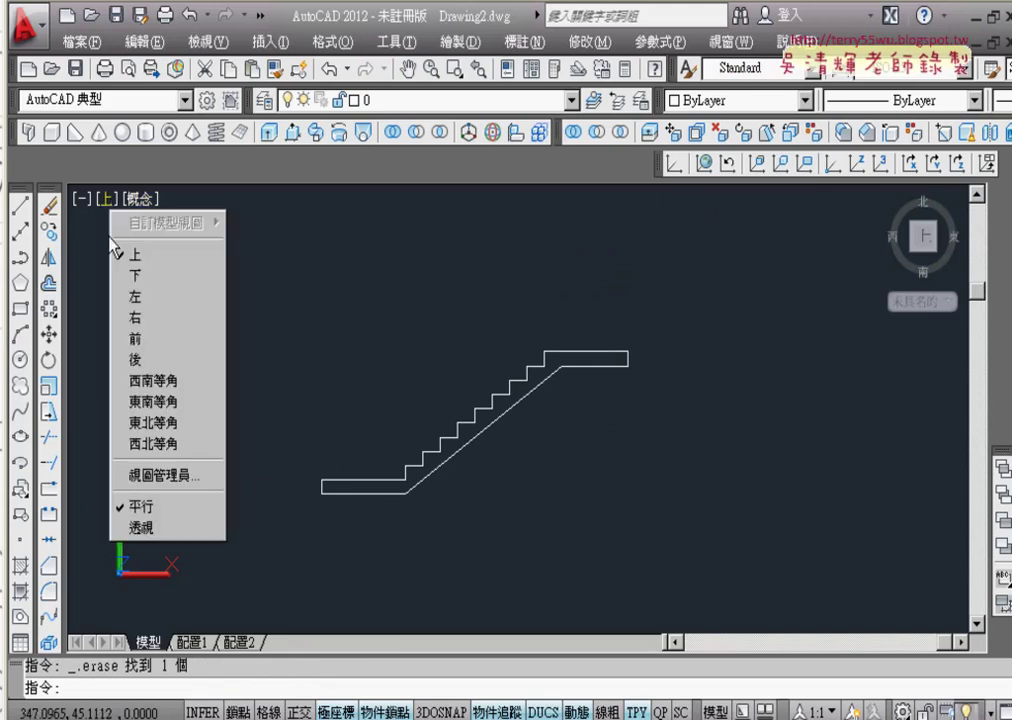
pyautogui.click(144, 402)
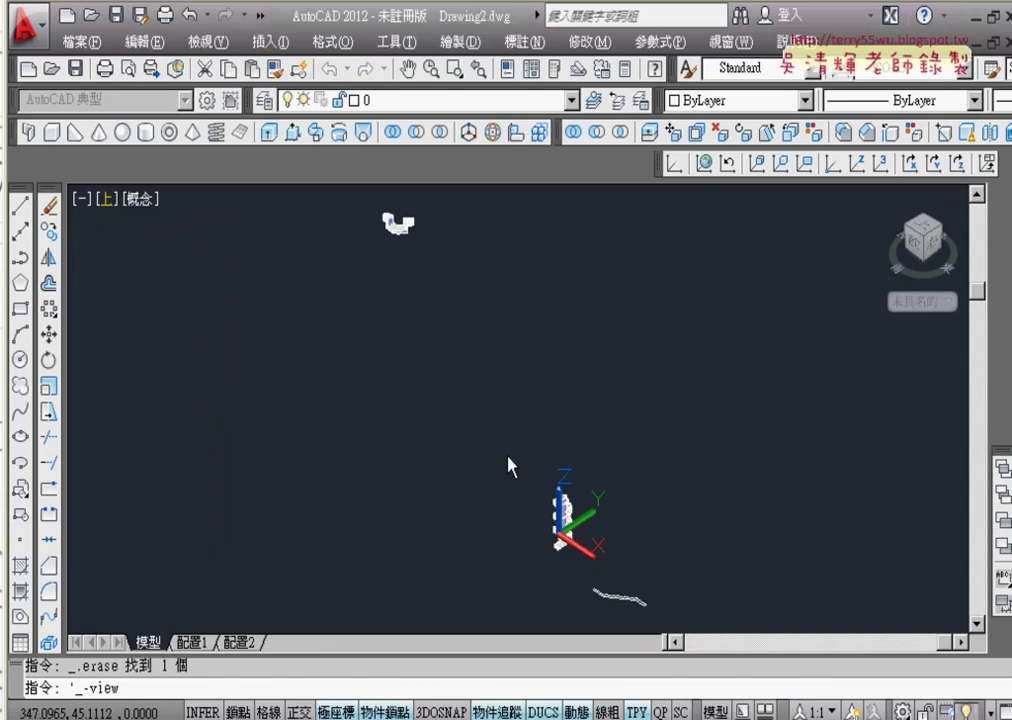
pyautogui.scroll(3, 418, 425)
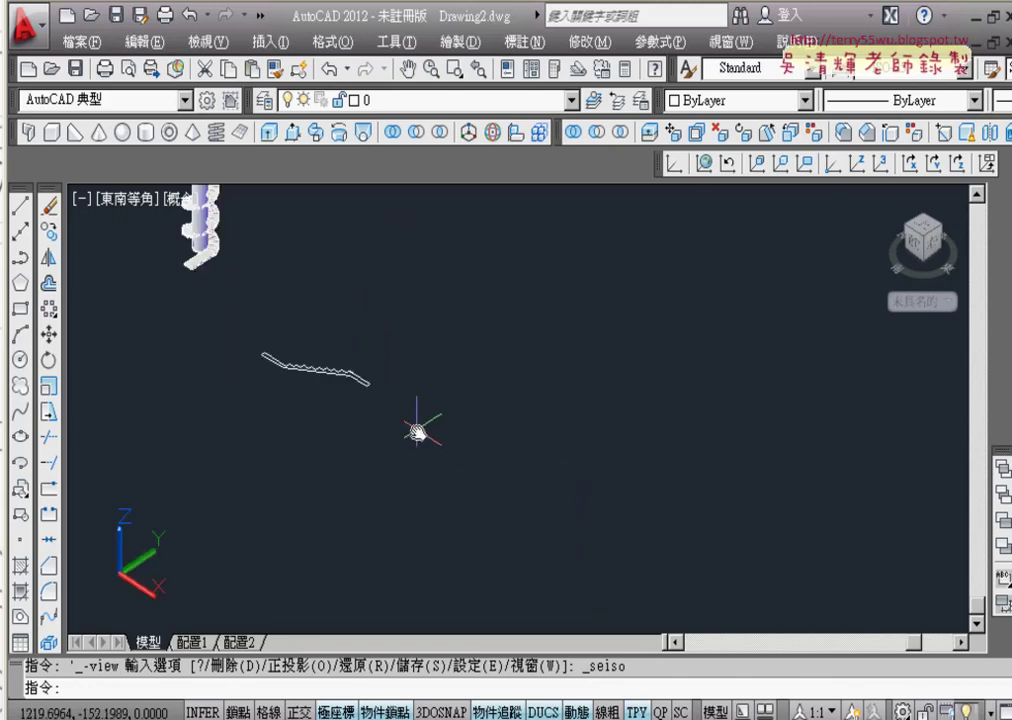
pyautogui.moveTo(418, 425); pyautogui.dragTo(456, 515, button='middle')
pyautogui.scroll(3, 453, 512)
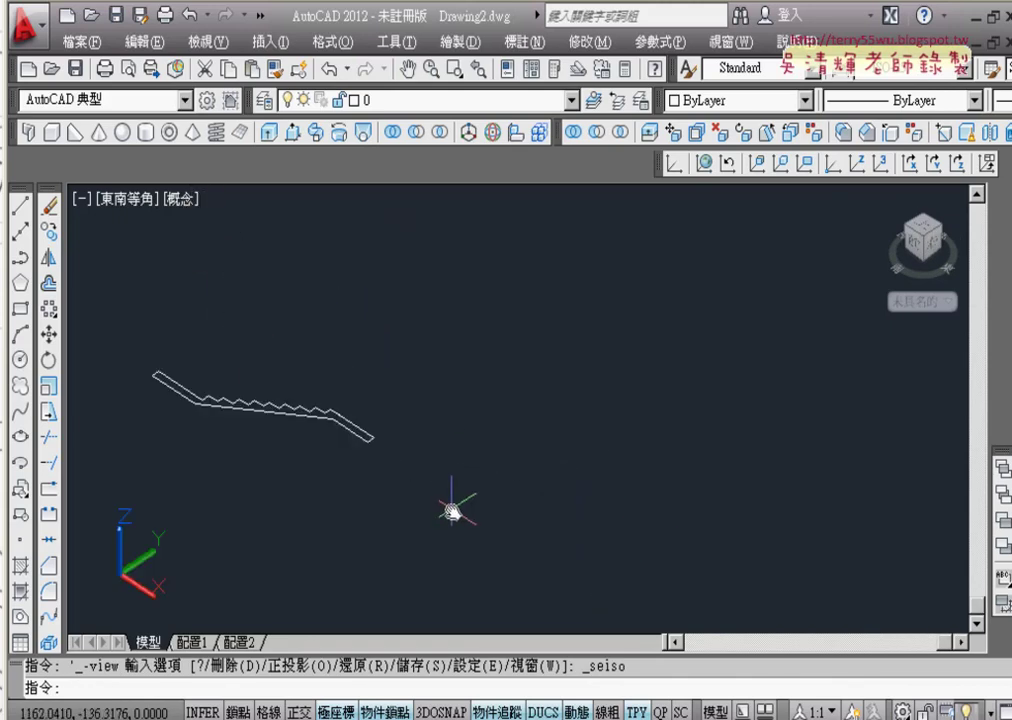